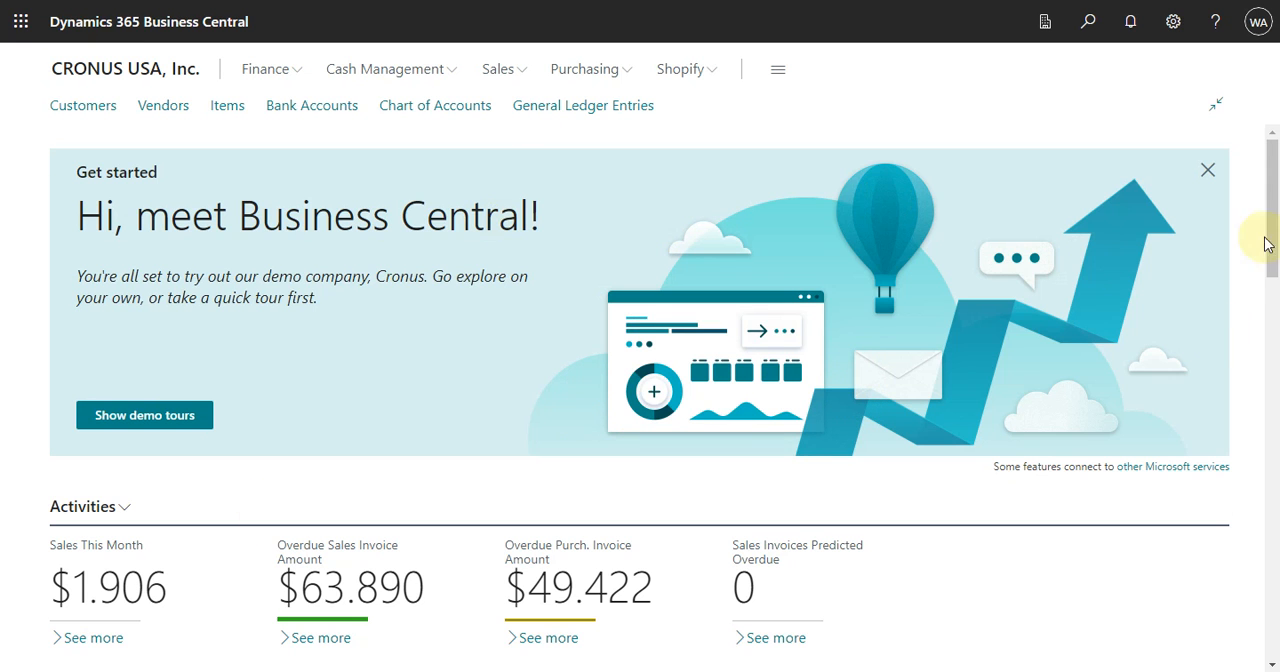
Check the role assigned in My Settings and close the settings with OK.
click(1090, 22)
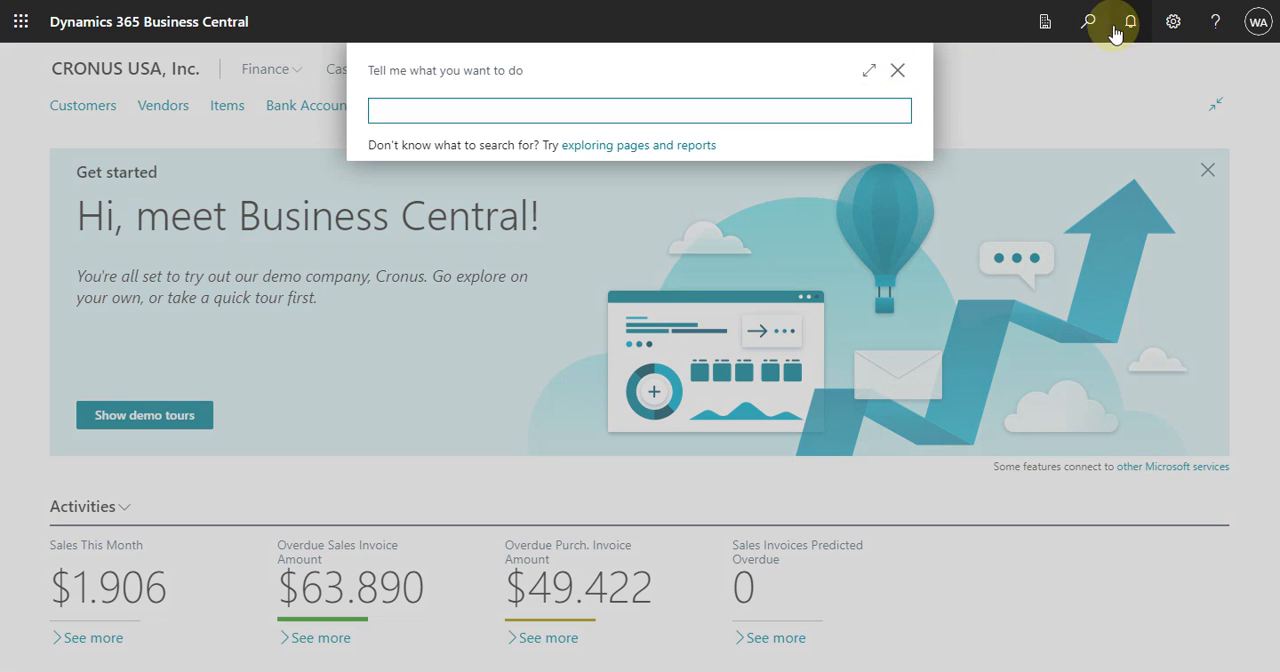
click(1071, 48)
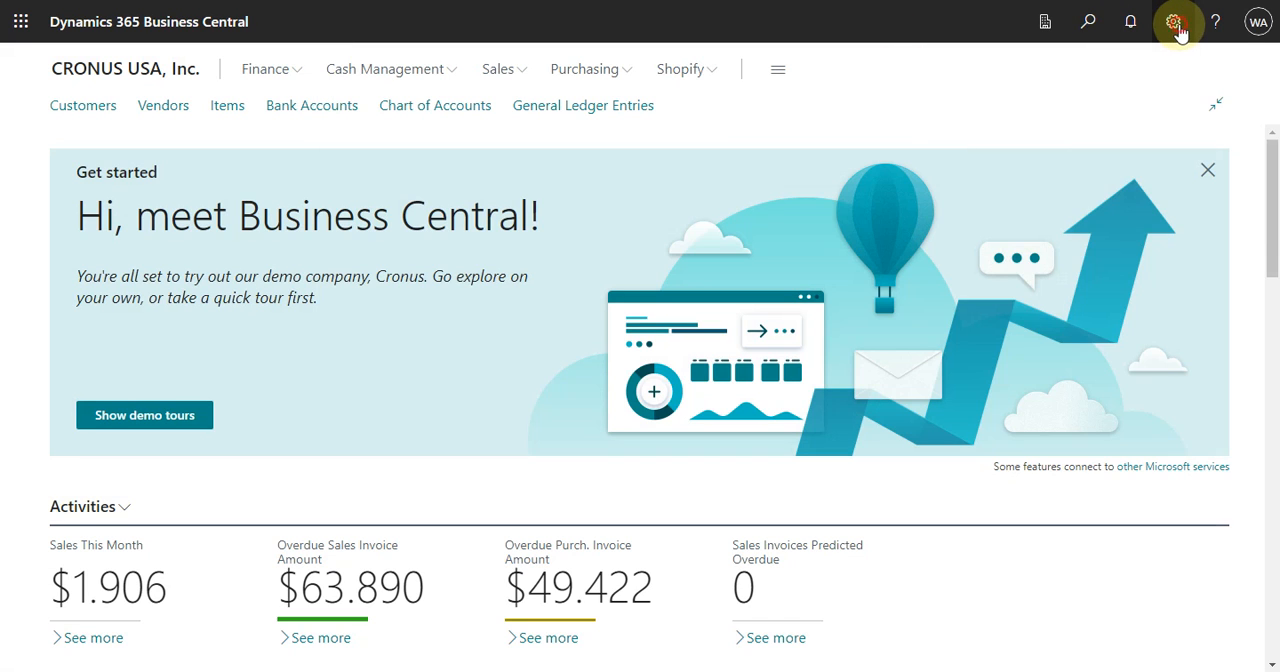
click(1175, 24)
click(1042, 167)
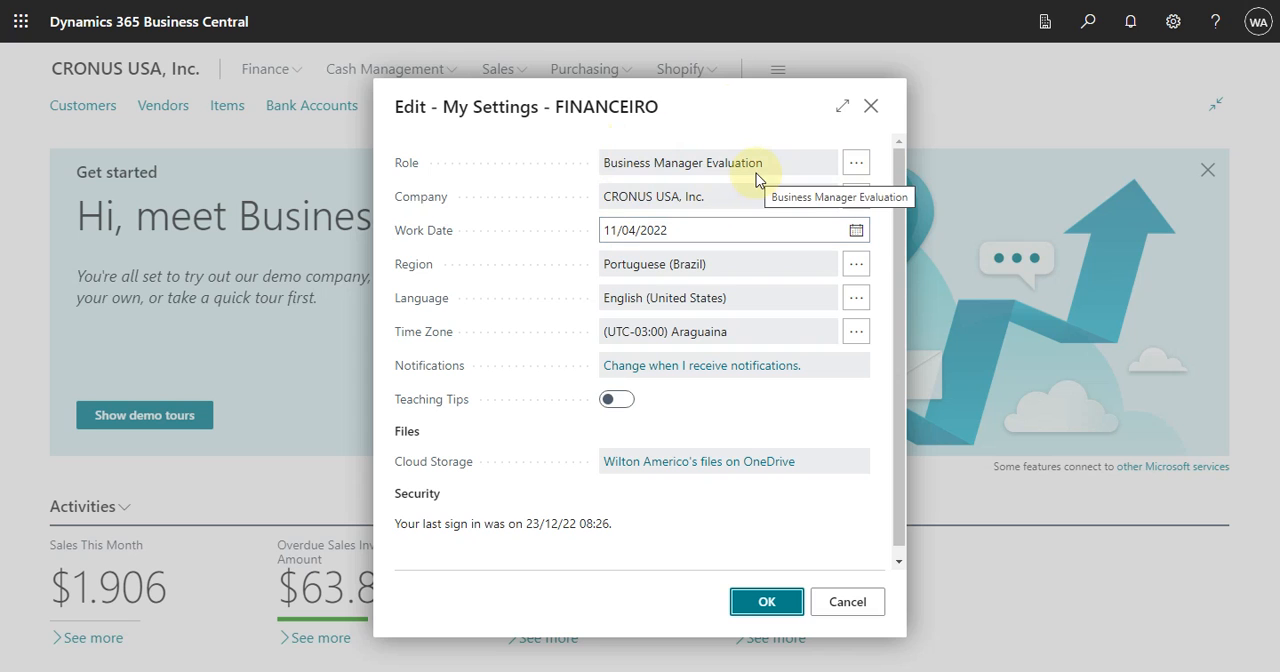
click(766, 605)
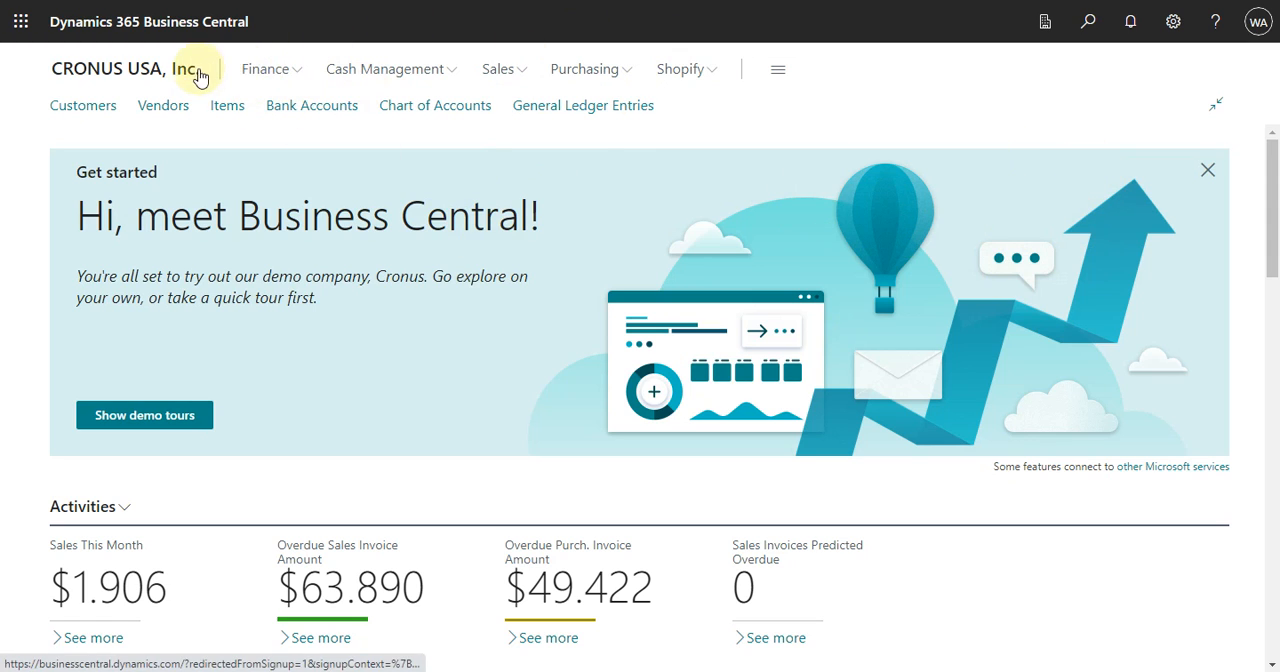
Look through the Finance, Sales and Purchasing navigation groups of the Role Center.
click(297, 72)
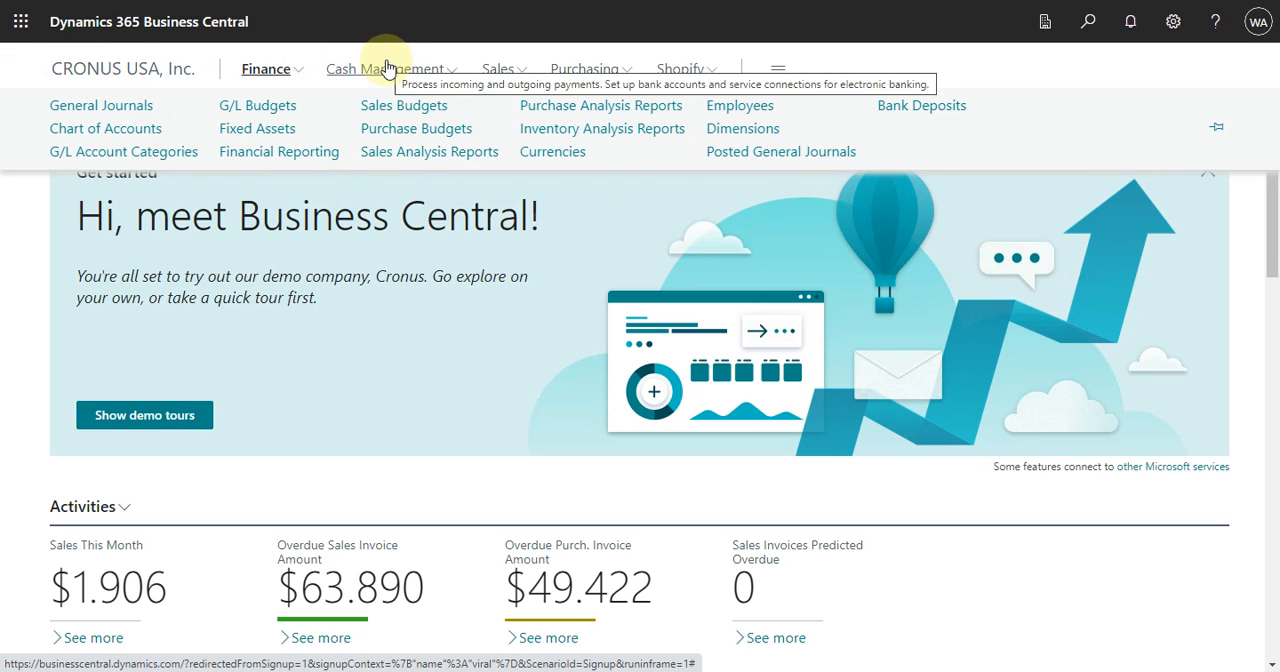
click(521, 74)
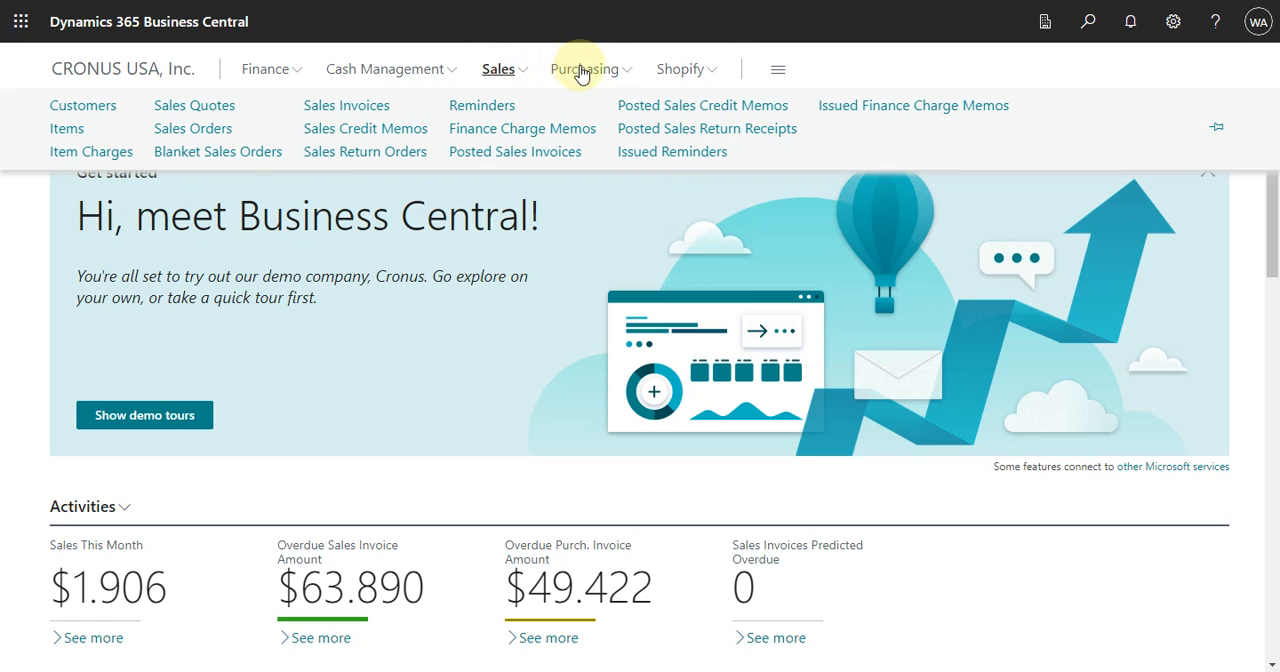
click(621, 74)
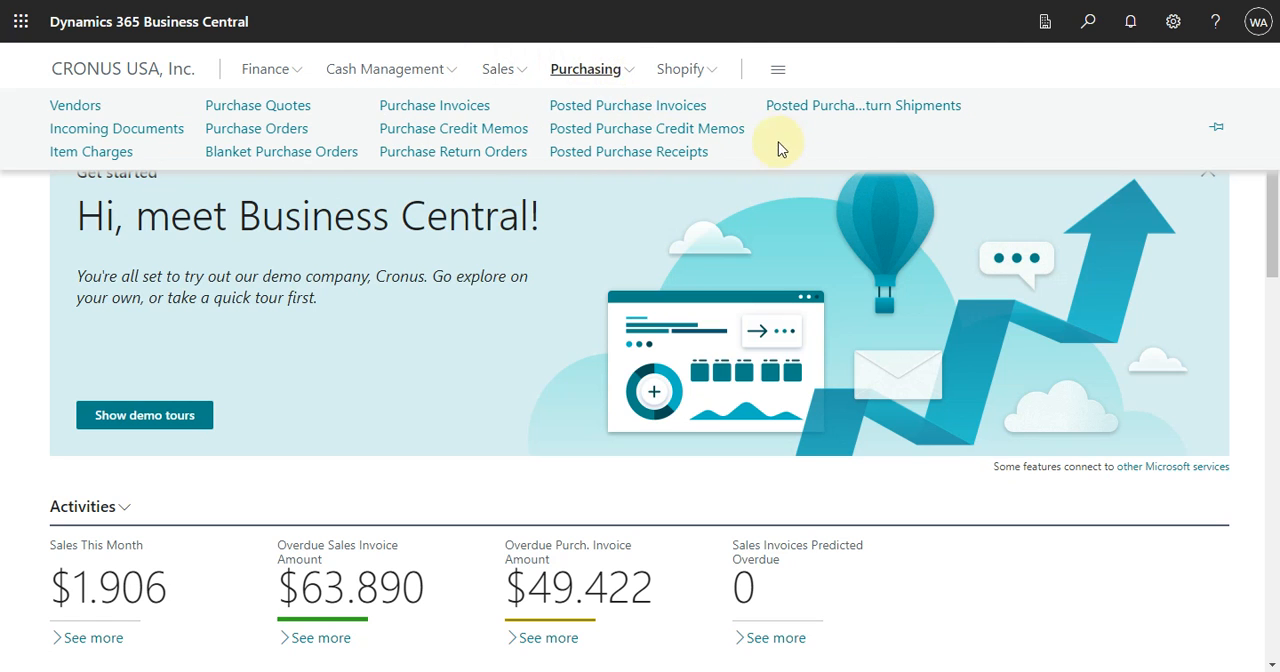
click(691, 221)
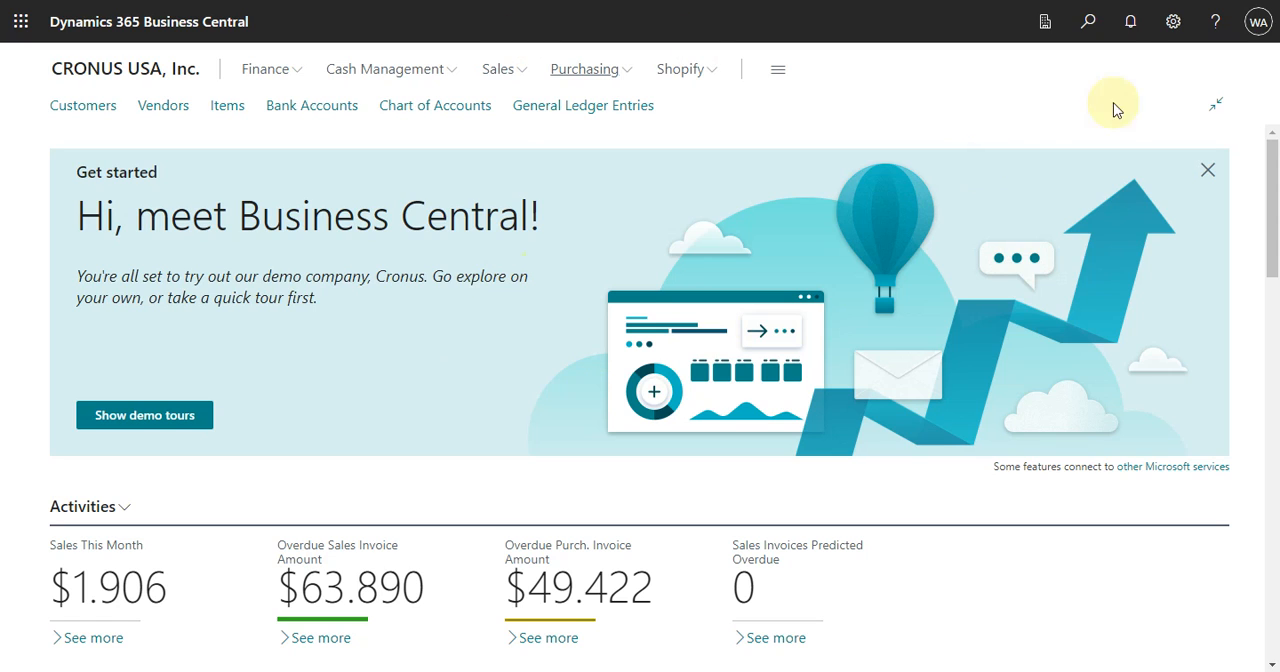
Search for "profile", open the Business Manager Evaluation profile from Profiles (Roles), and start customizing its pages.
click(1090, 22)
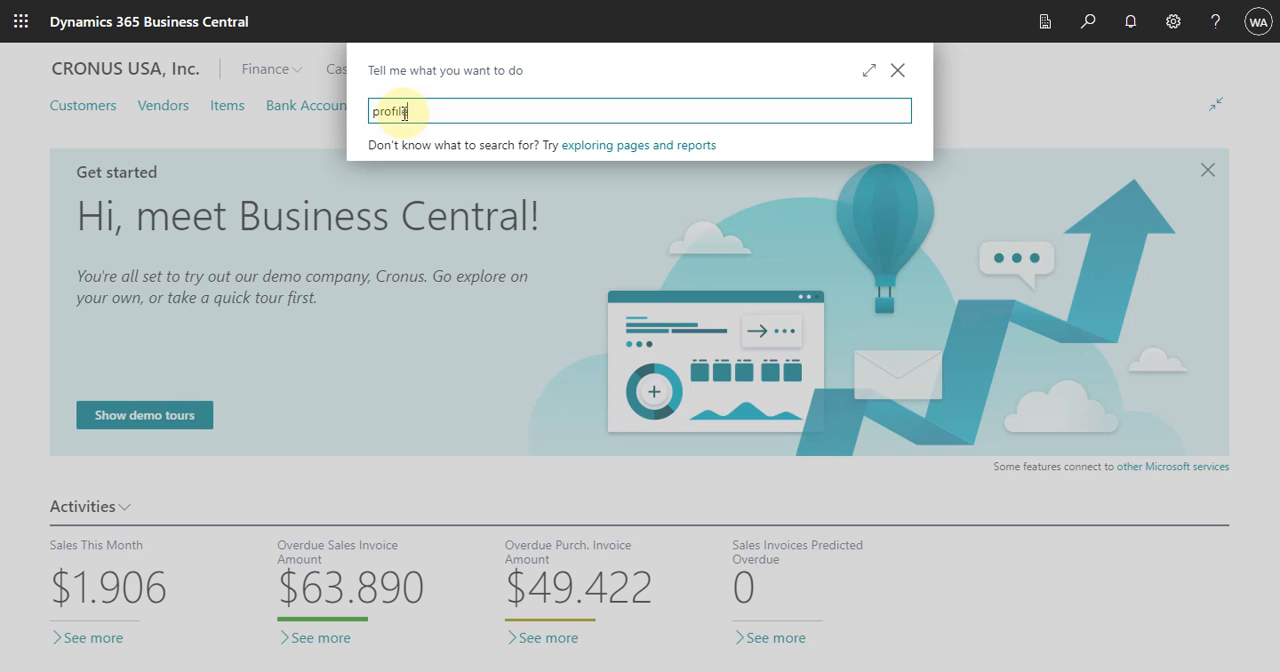
text(profile)
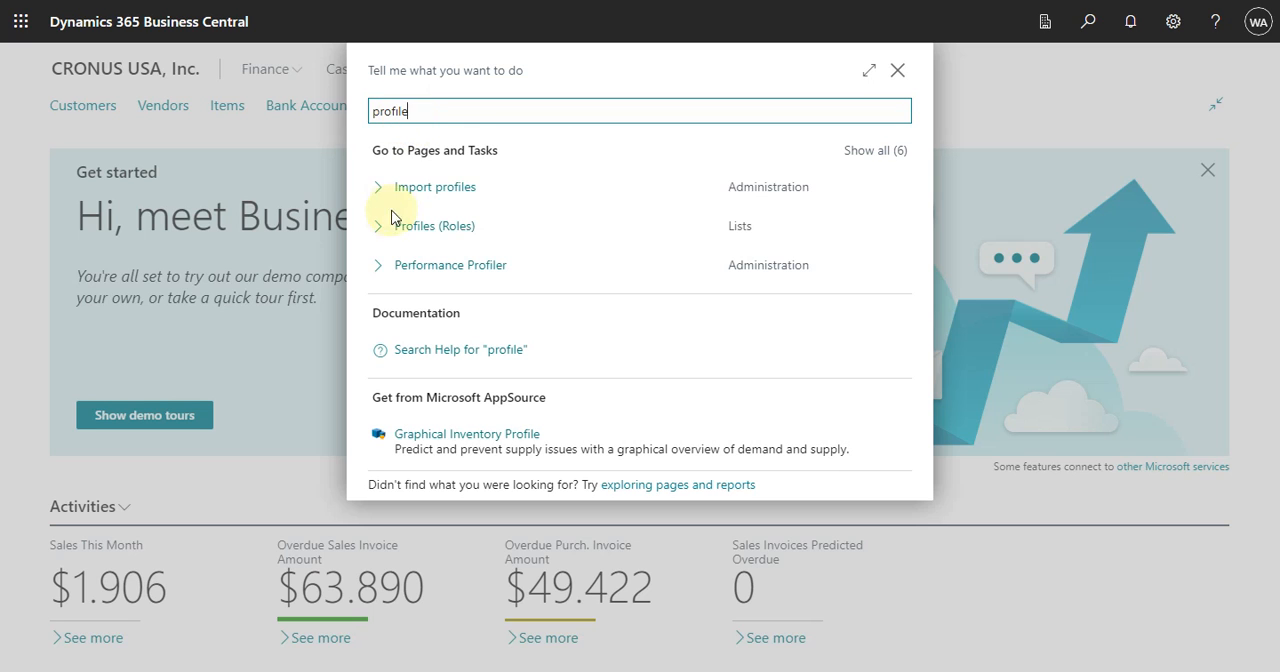
click(401, 222)
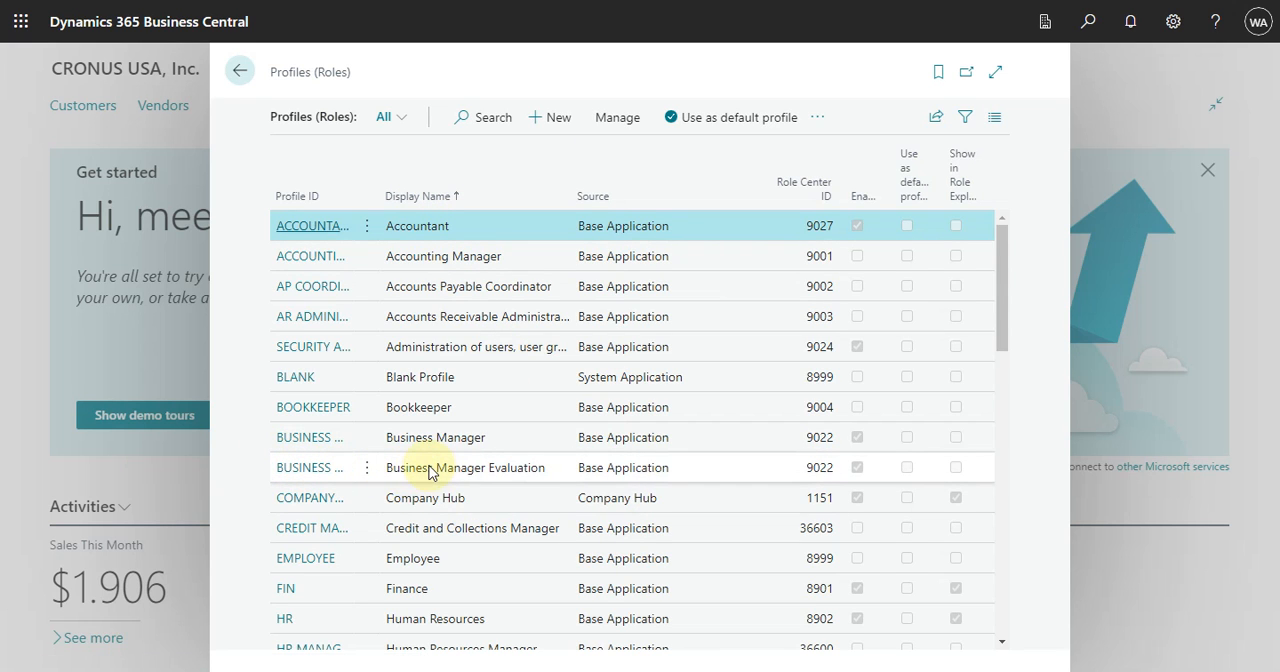
click(329, 474)
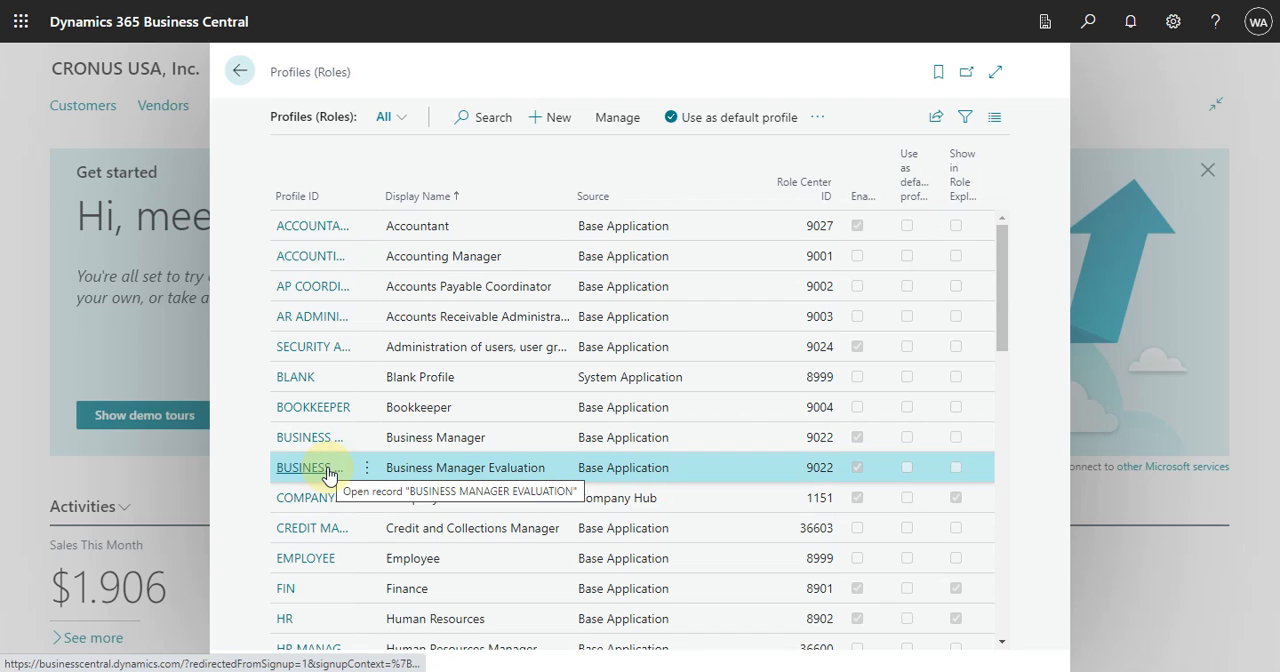
click(328, 472)
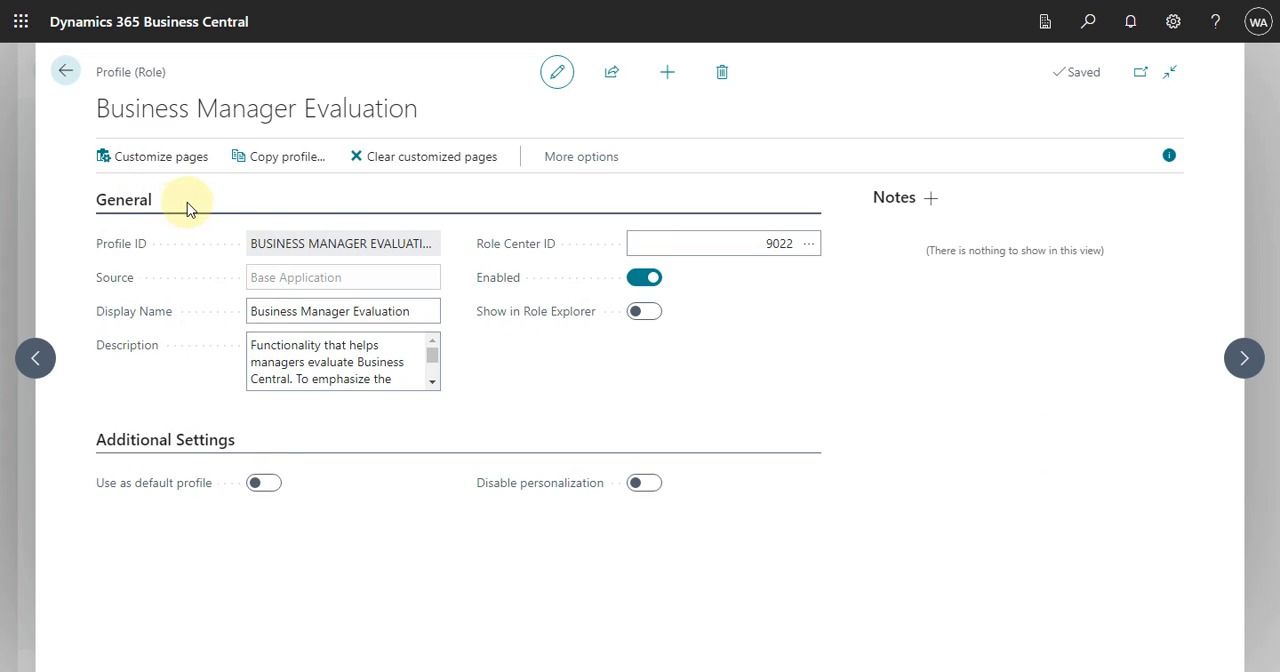
click(141, 158)
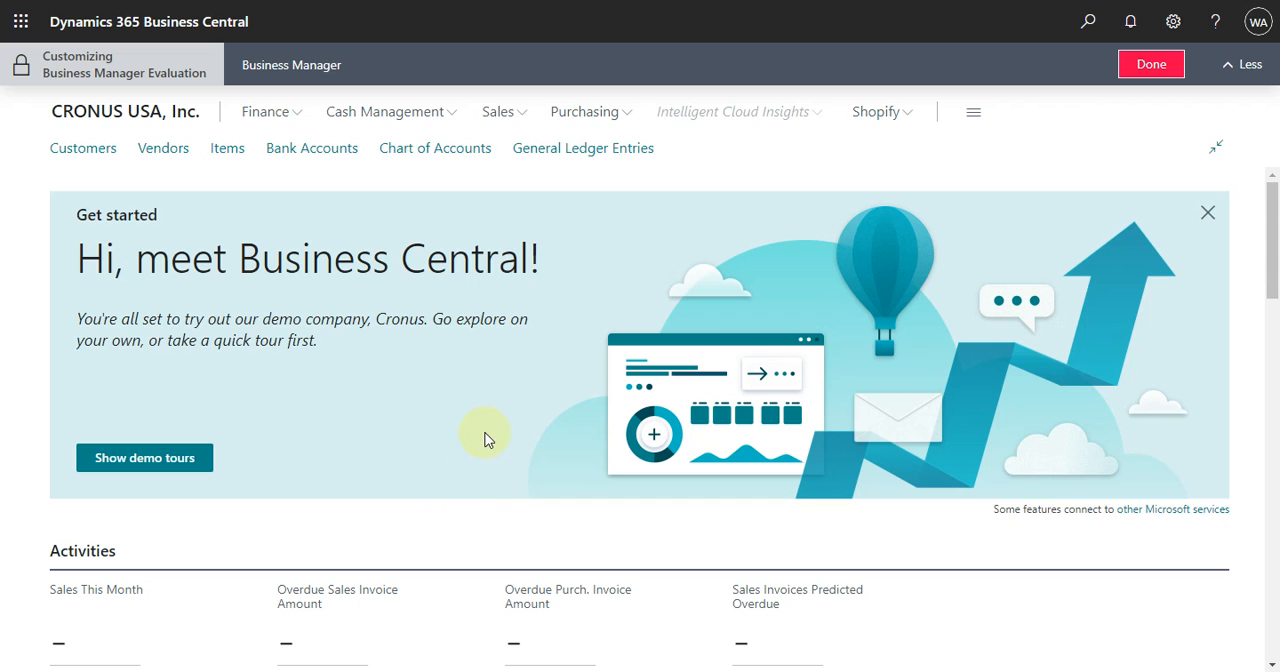
Examine the Role Center's parts in customization mode, including the customization options for Activities.
scroll(464, 459, down, 1)
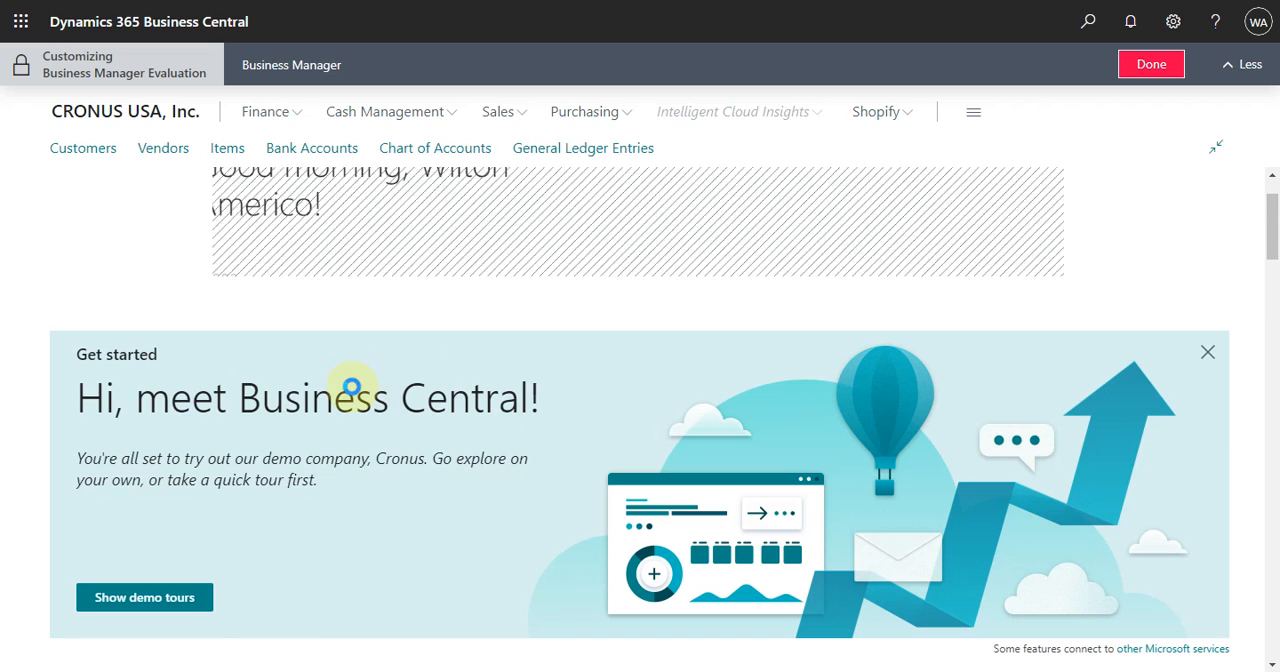
scroll(420, 405, down, 3)
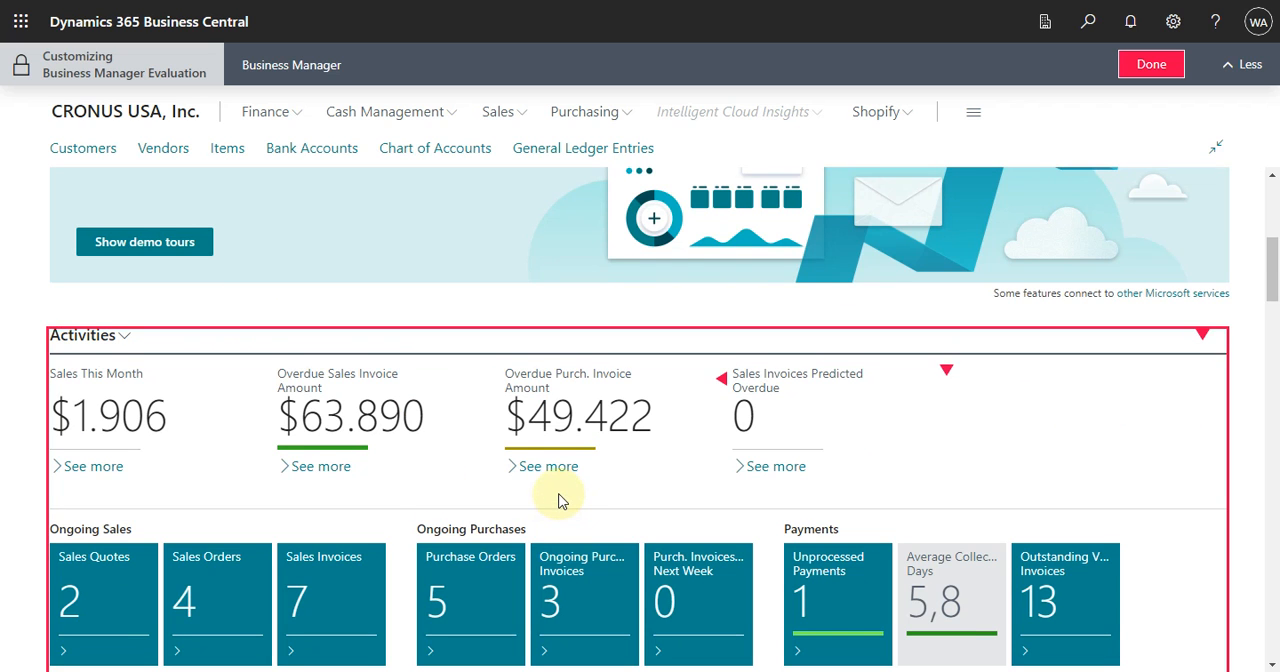
scroll(561, 501, down, 2)
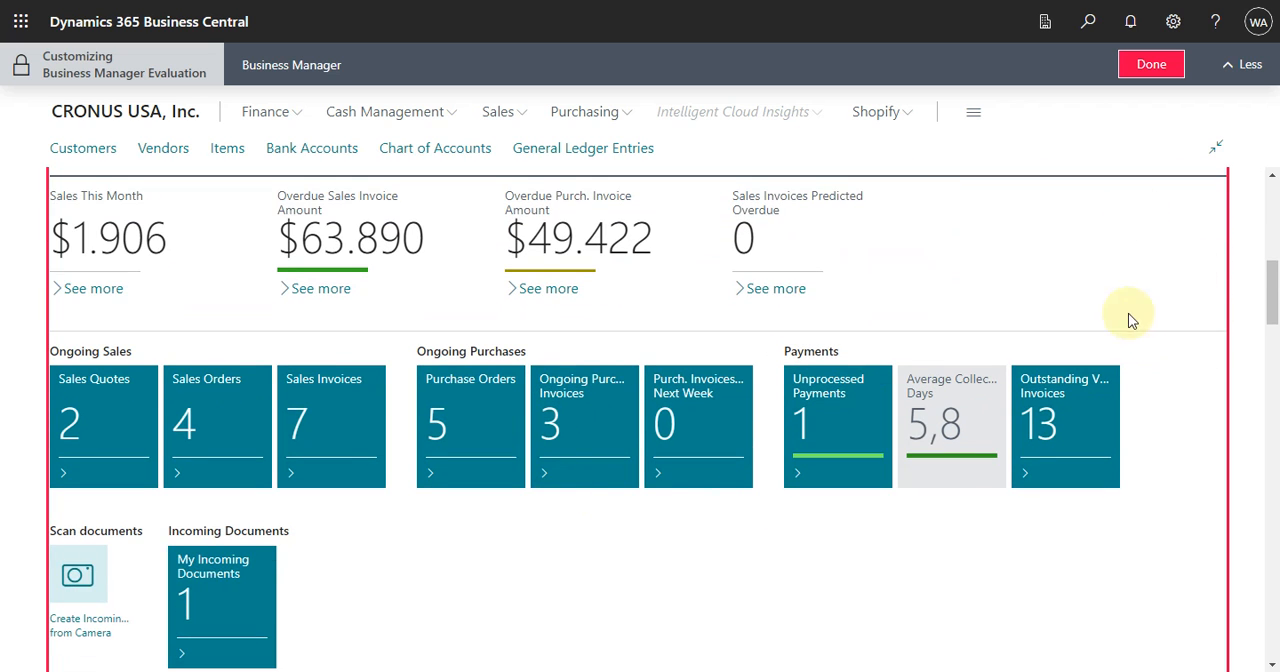
scroll(1127, 330, up, 2)
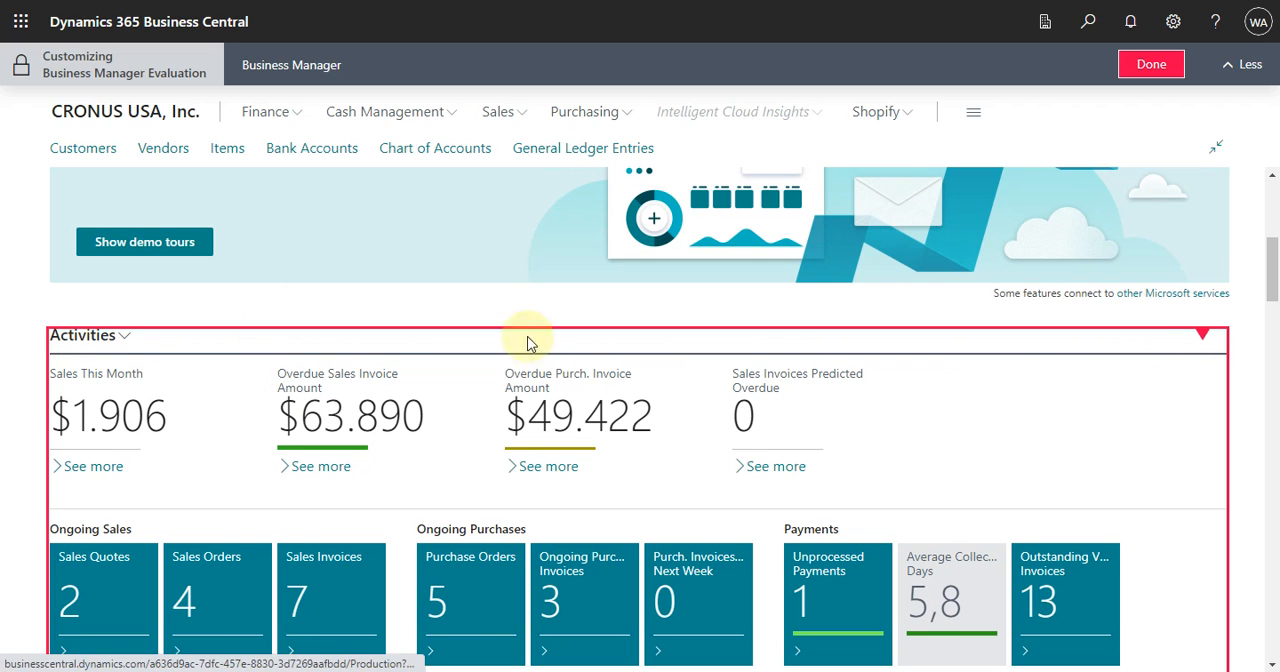
click(1202, 338)
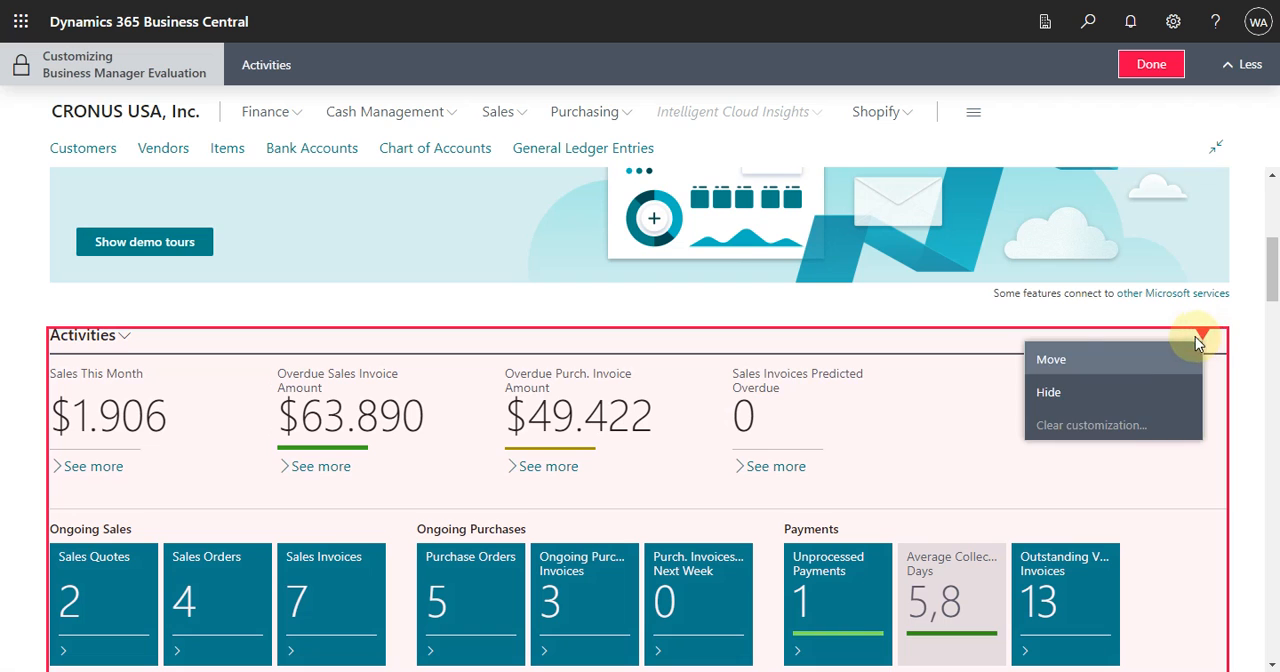
click(792, 408)
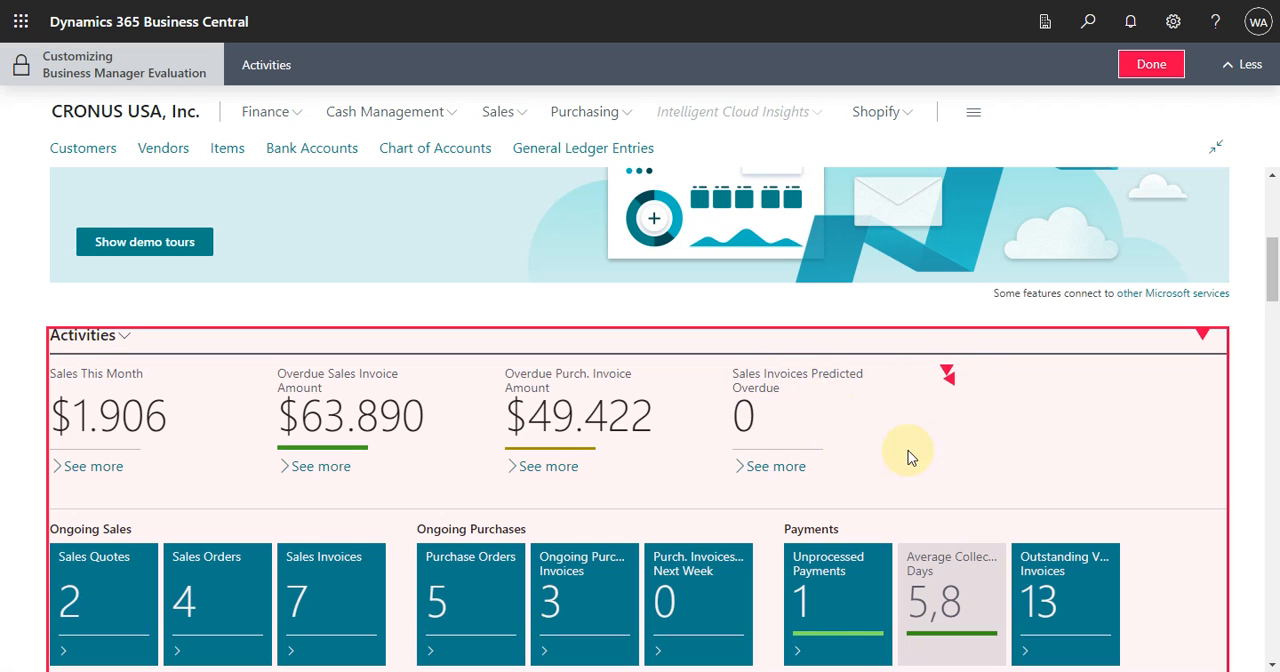
scroll(913, 440, down, 4)
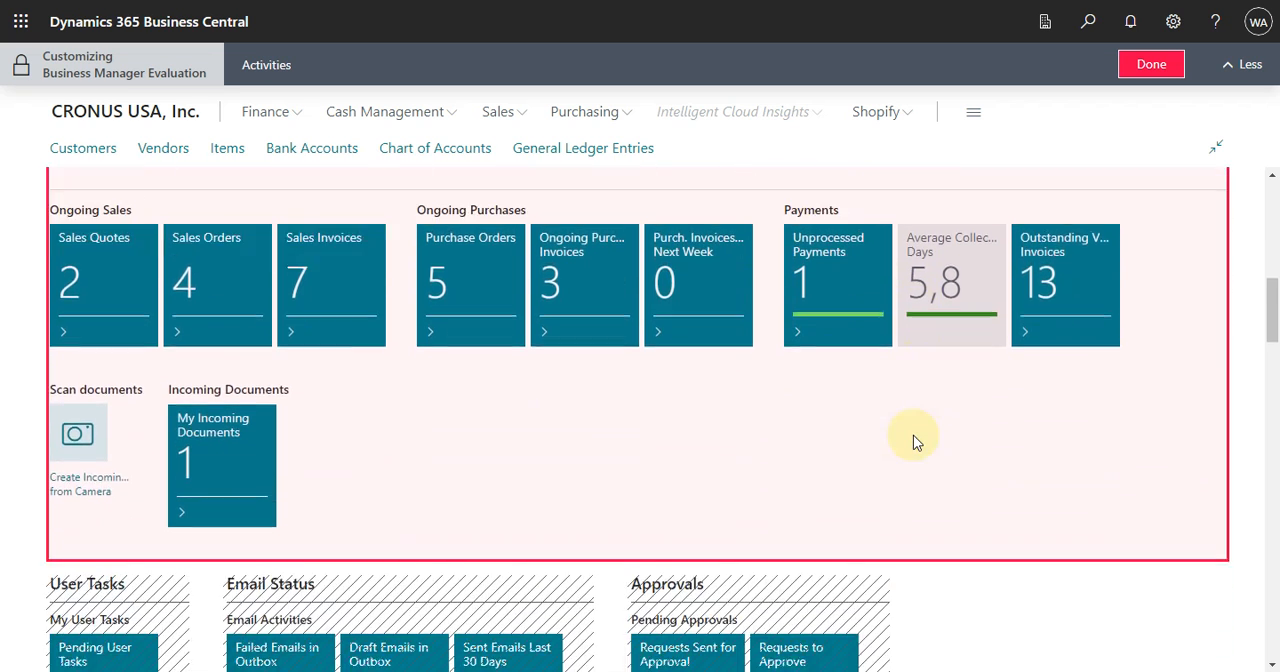
scroll(913, 440, down, 10)
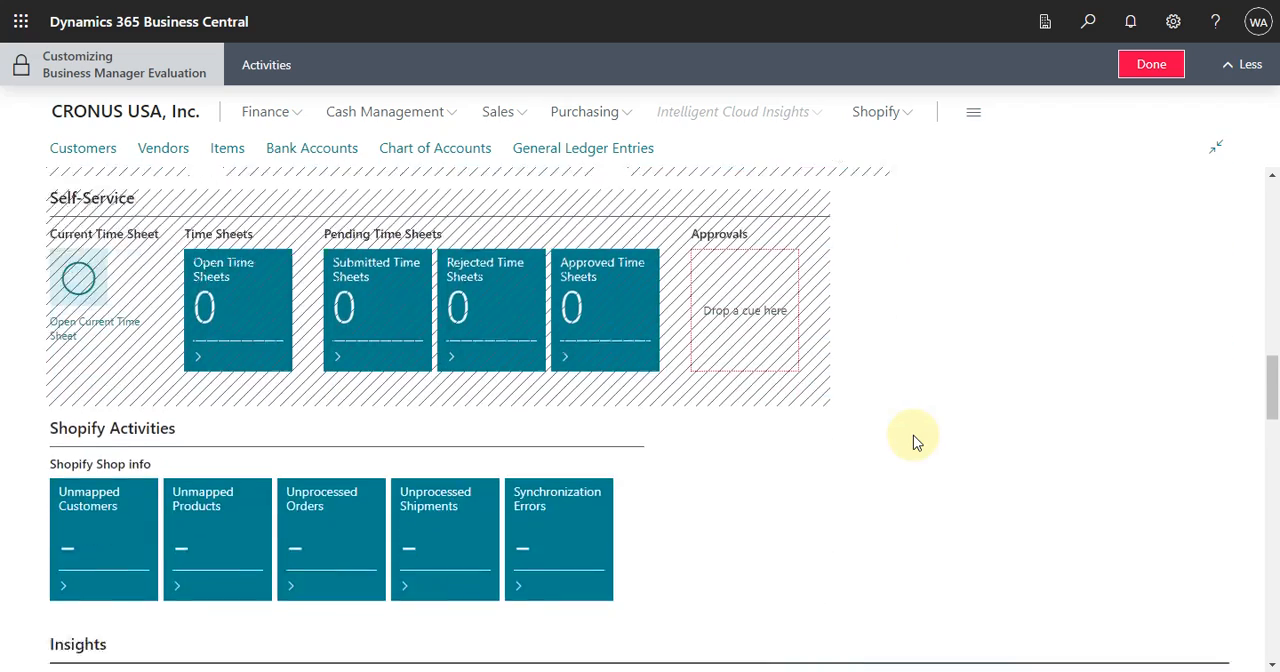
scroll(846, 480, down, 3)
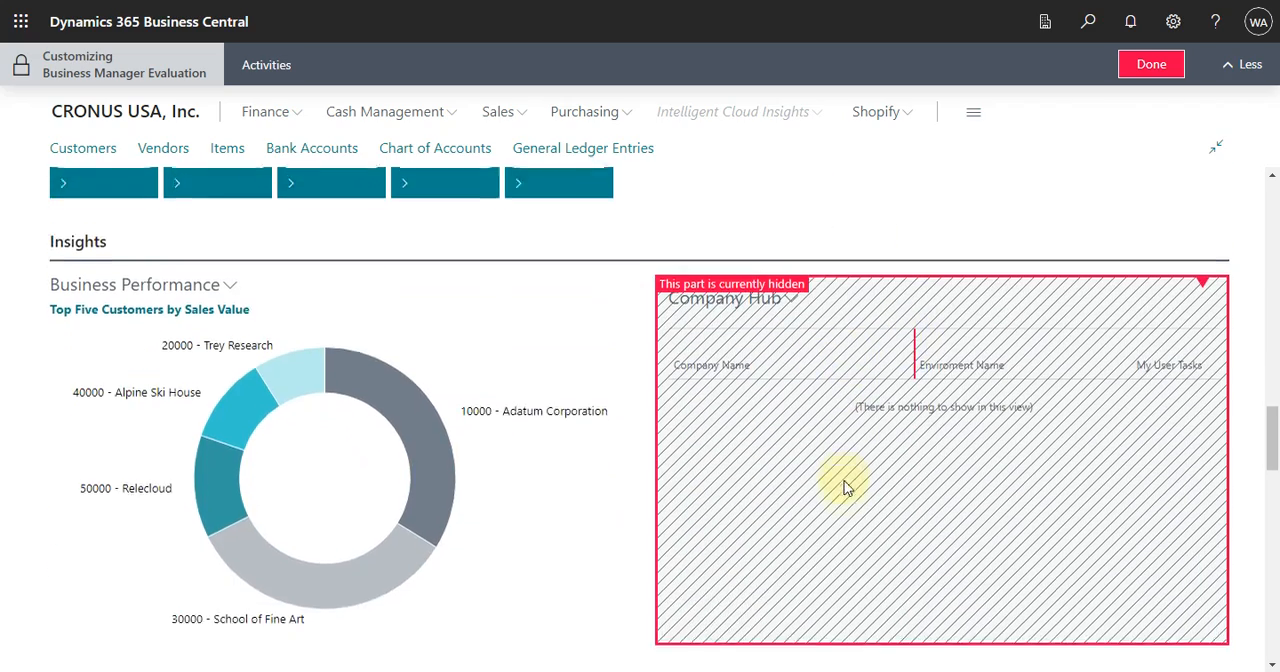
scroll(846, 487, down, 2)
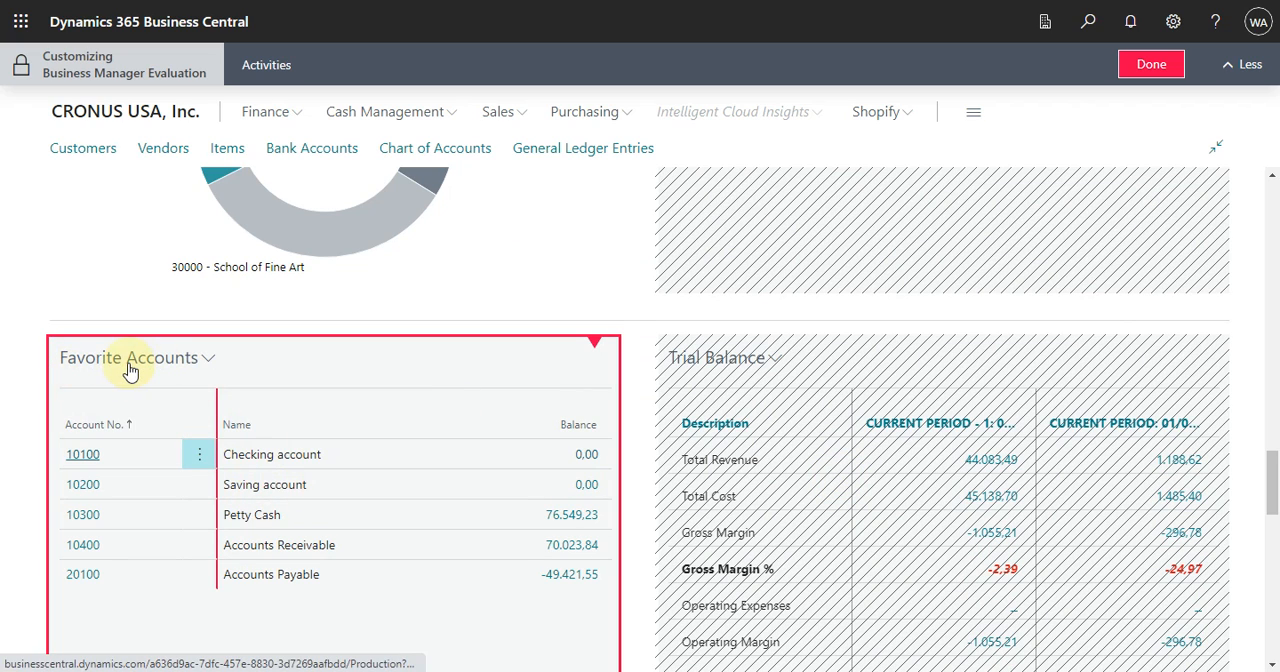
Try to hide the Favorite Accounts part and unlock the page for customization.
click(592, 343)
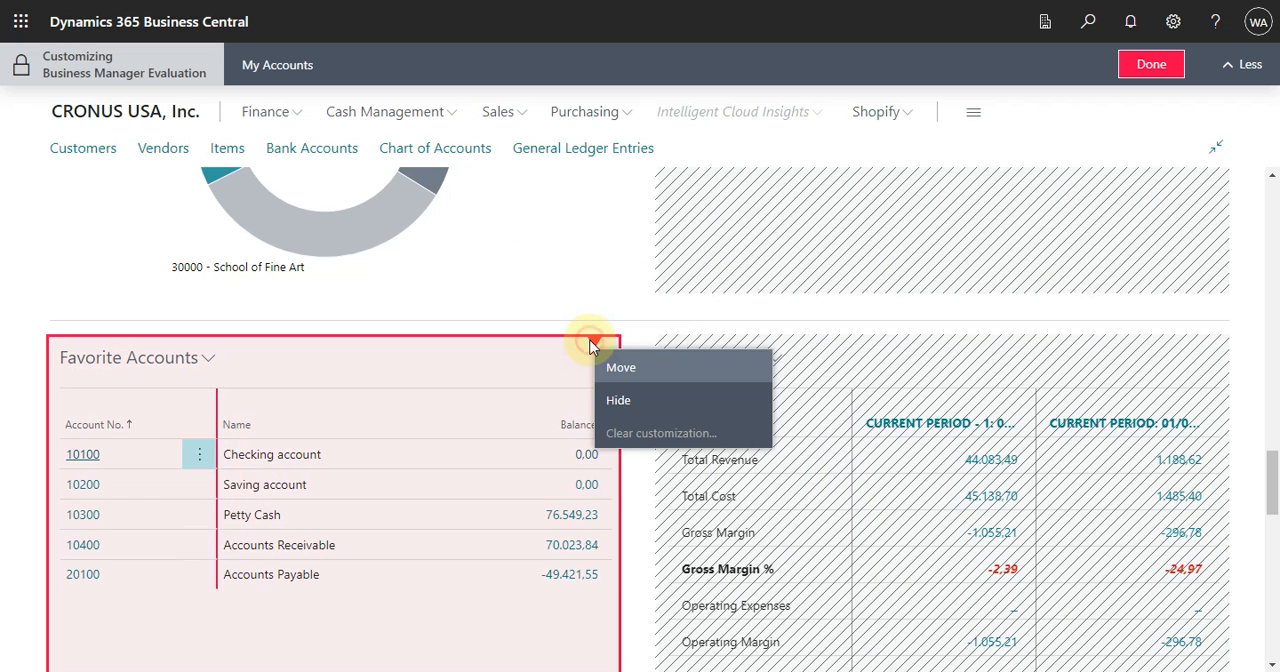
click(612, 400)
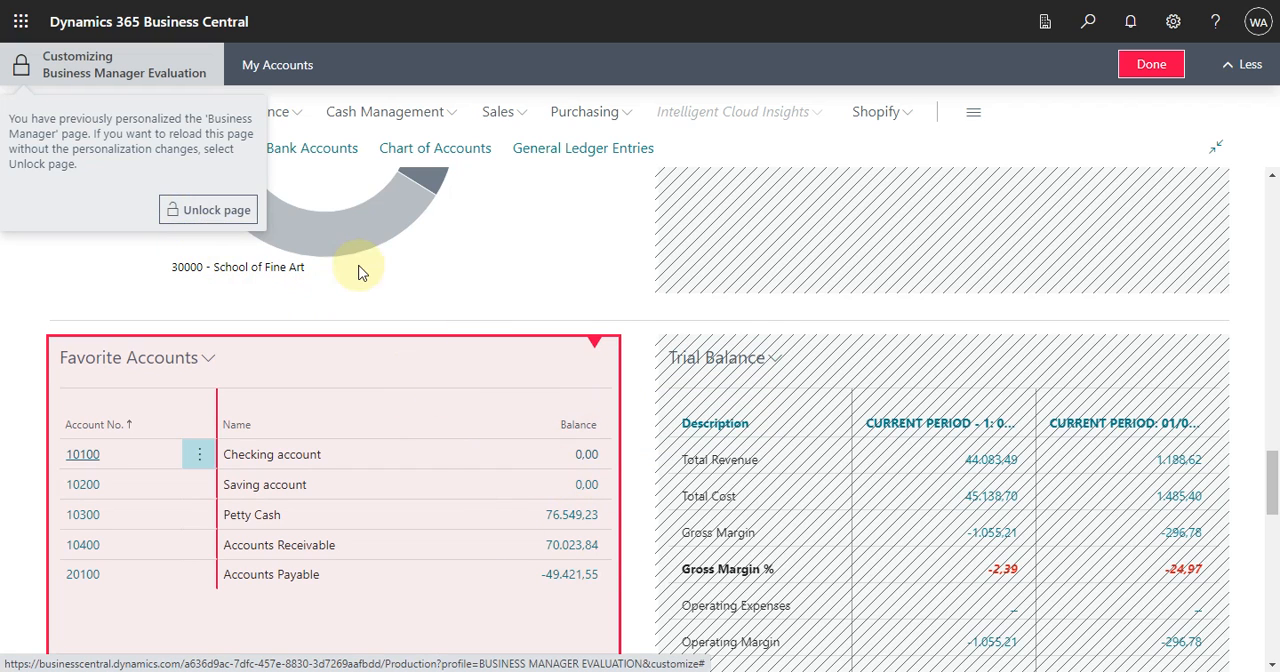
click(222, 212)
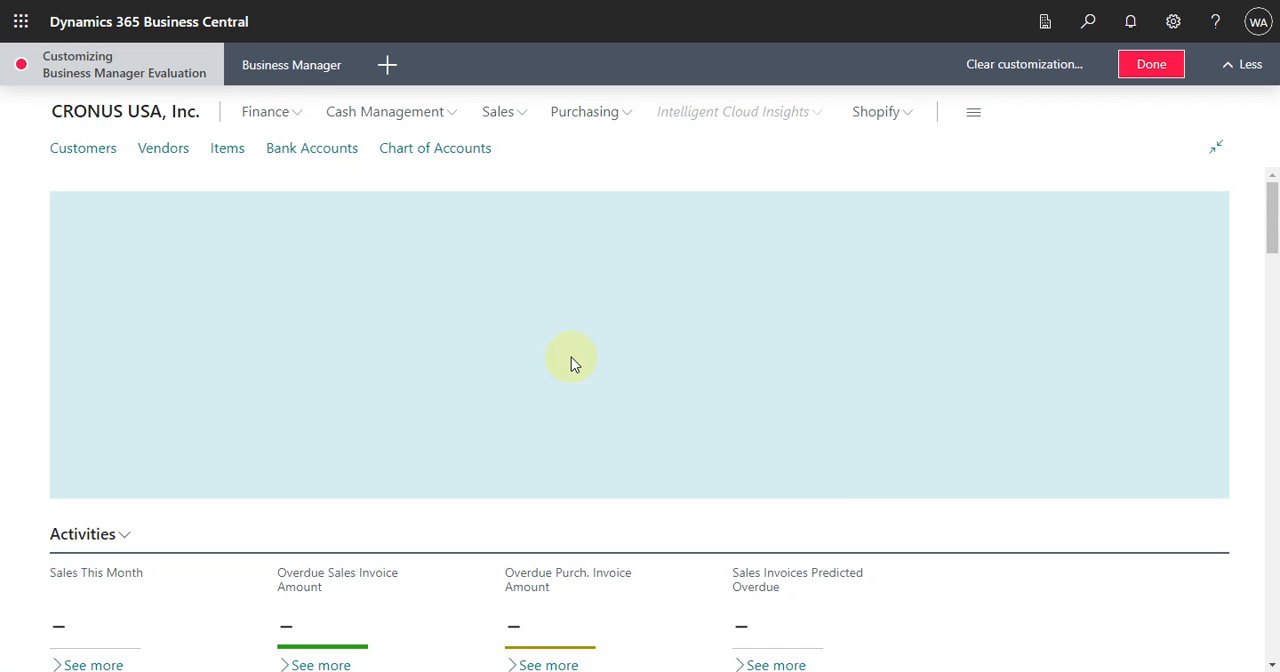
Hide the Favorite Accounts part on the unlocked page and finish customizing the profile.
scroll(506, 408, down, 15)
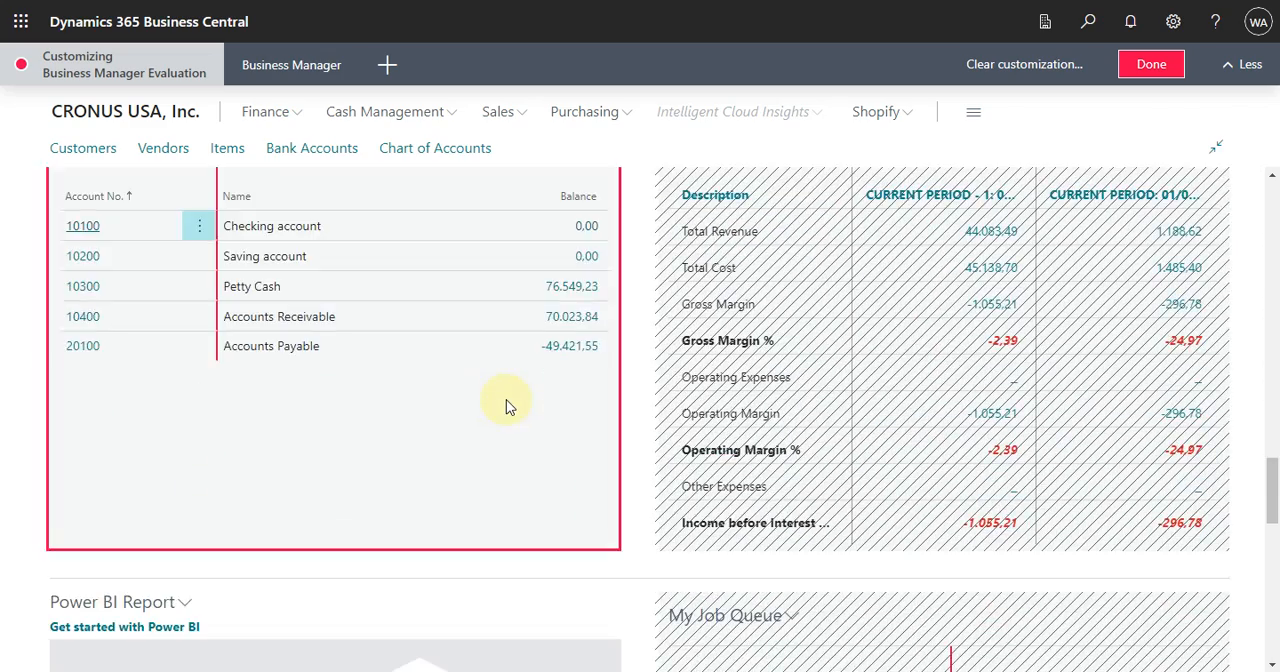
scroll(508, 400, up, 2)
click(594, 298)
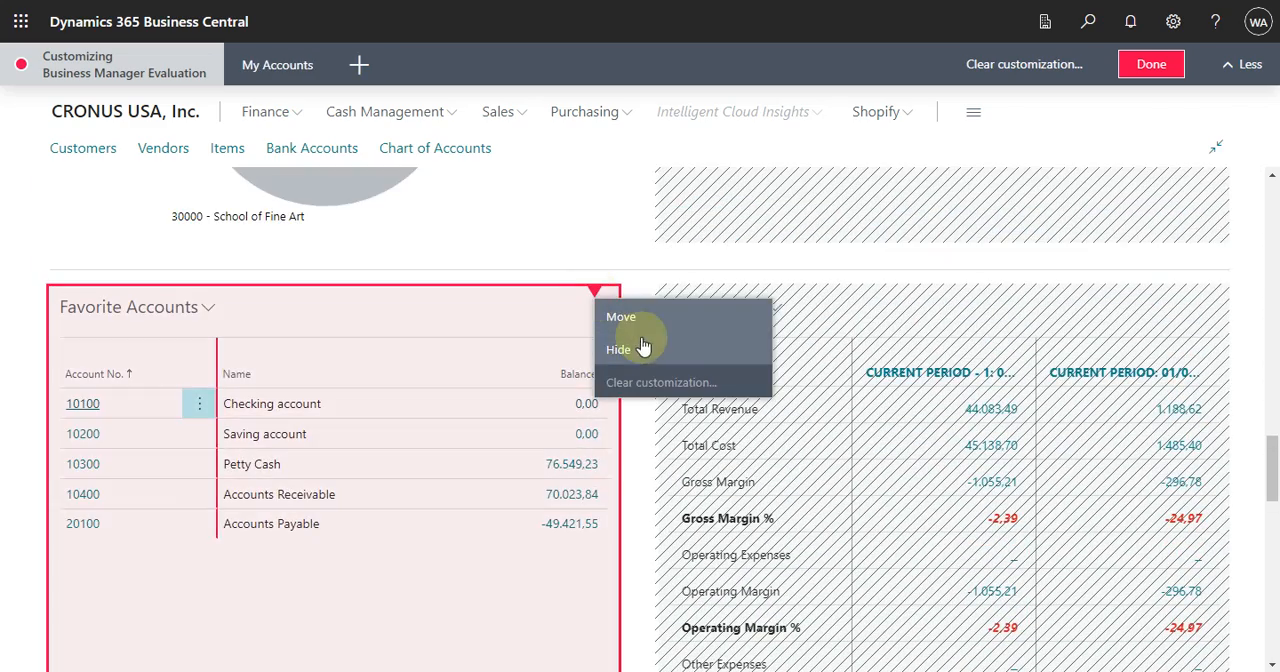
click(636, 347)
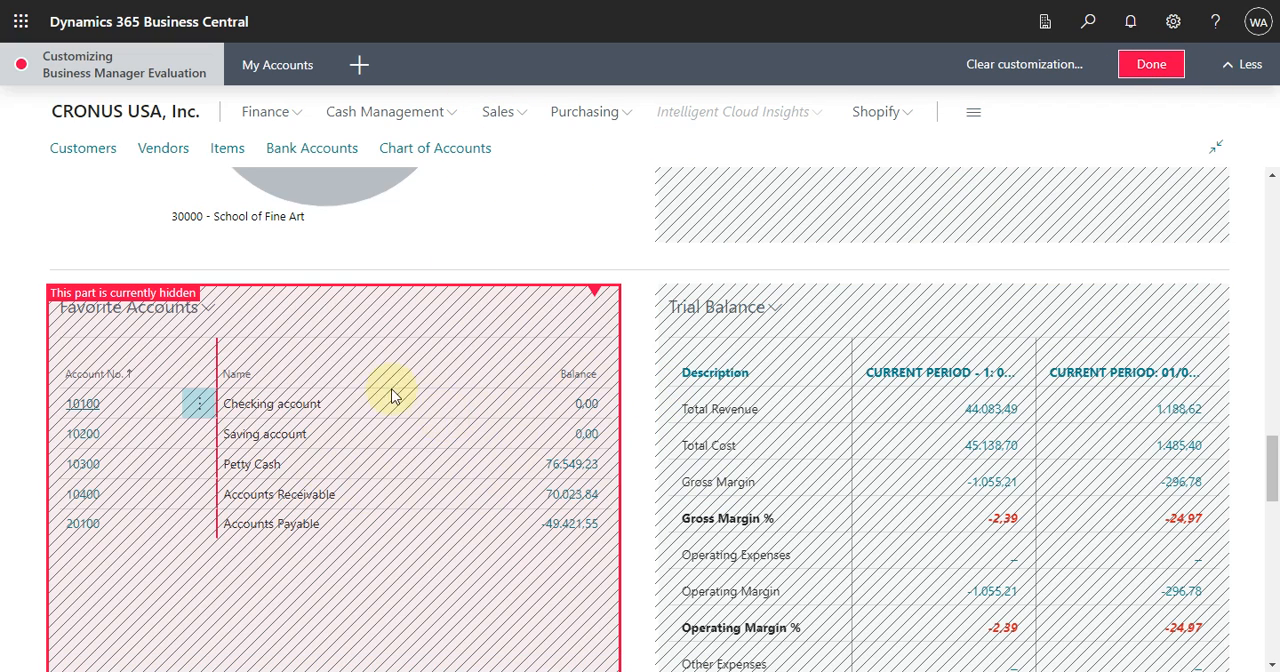
click(1158, 64)
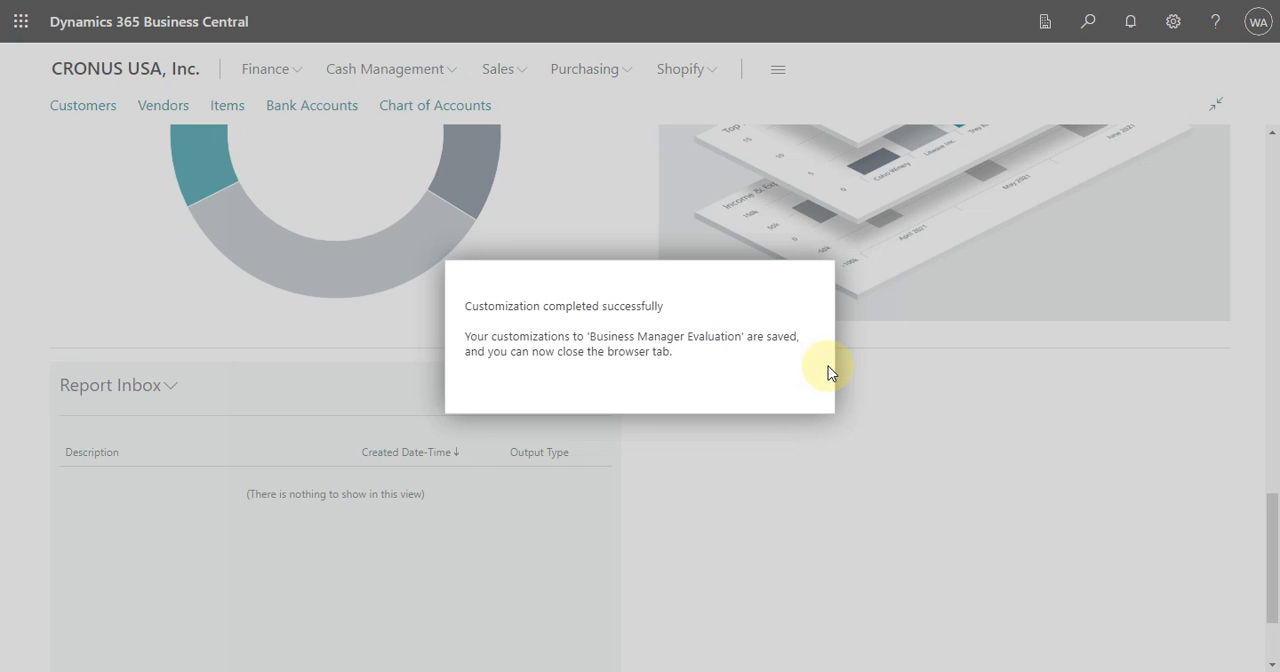
Open the Role Center in a new browser tab and check its parts, including the area around Report Inbox, for Favorite Accounts.
key(ctrl+t)
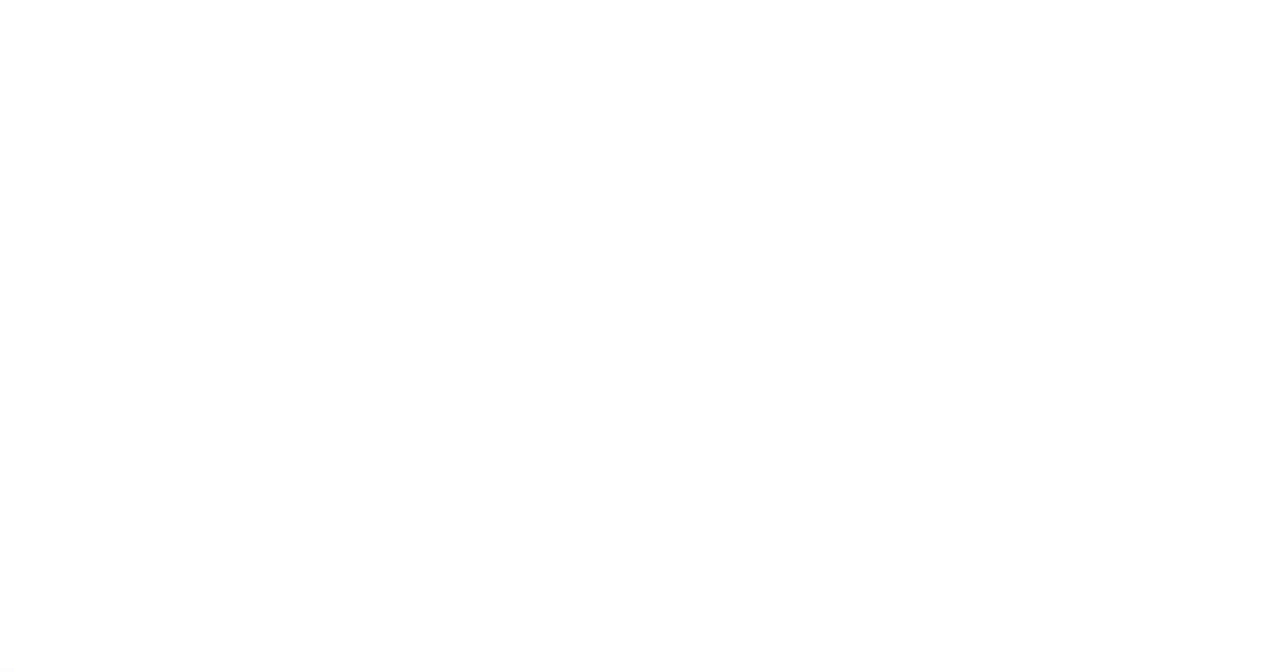
click(430, 375)
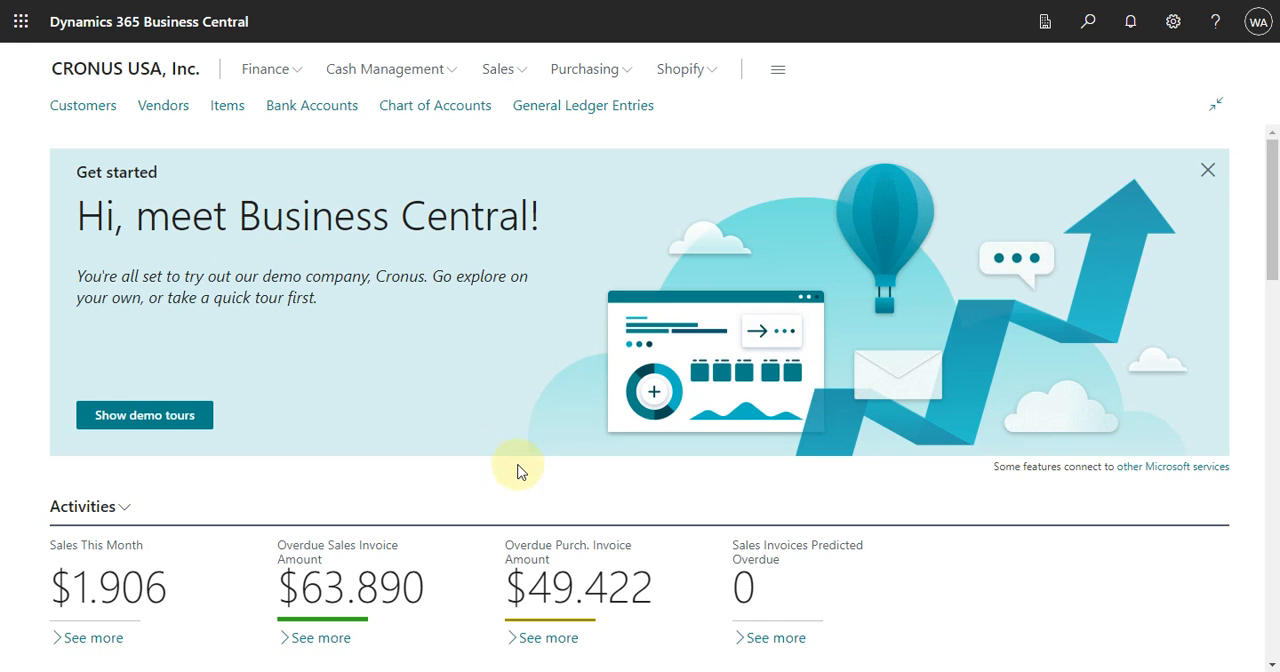
scroll(316, 350, down, 2)
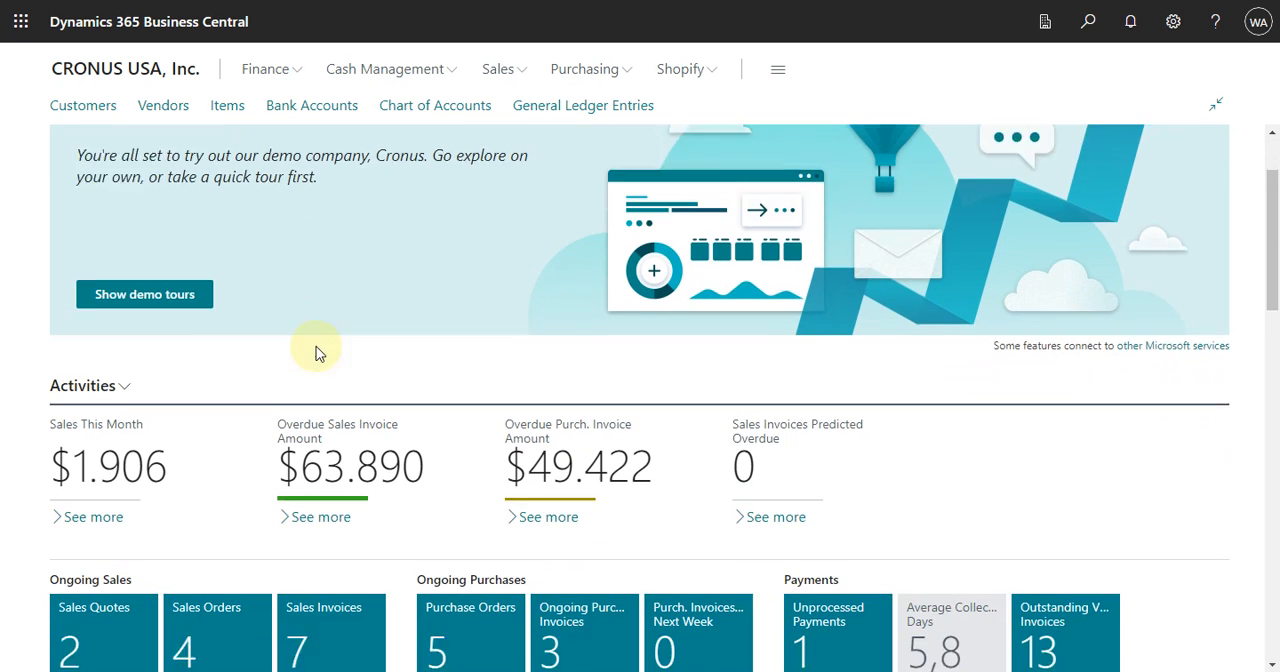
scroll(316, 350, down, 7)
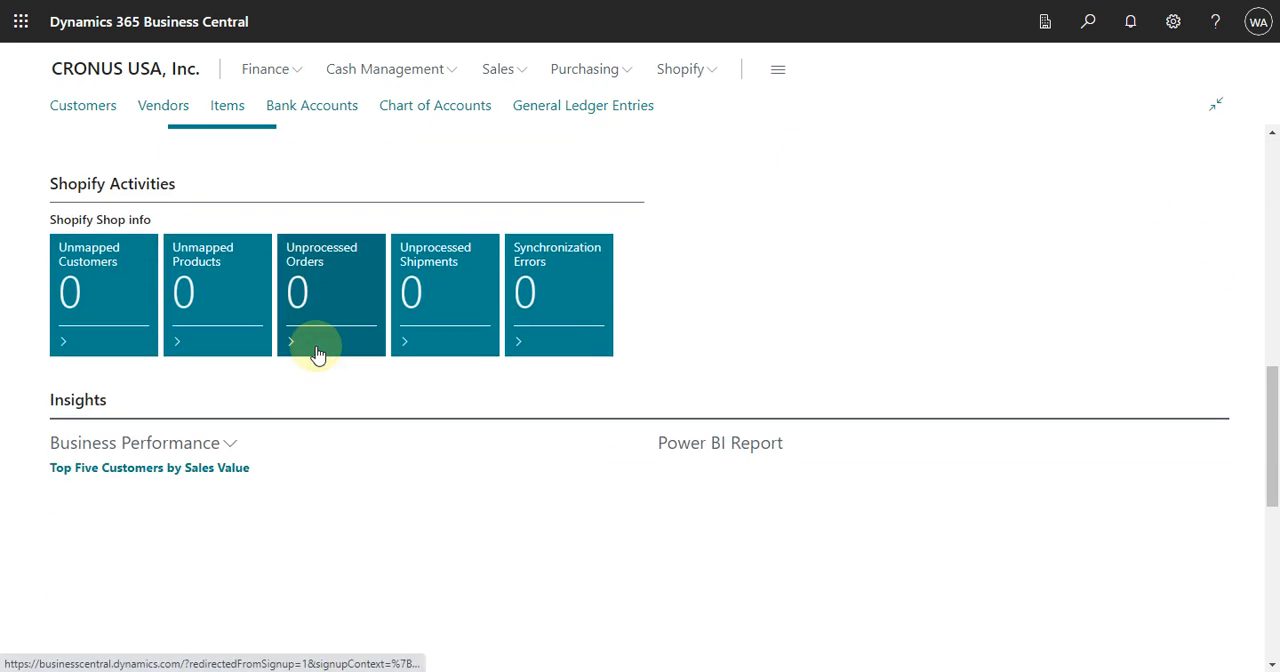
scroll(316, 352, down, 7)
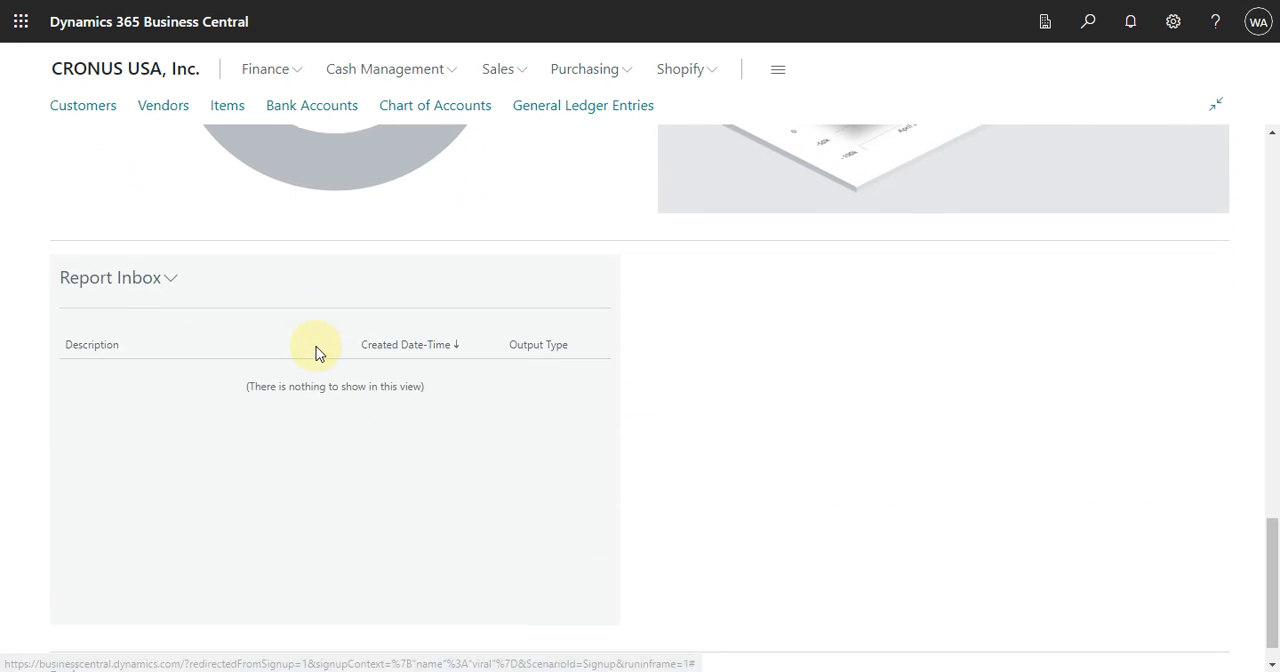
scroll(316, 352, up, 8)
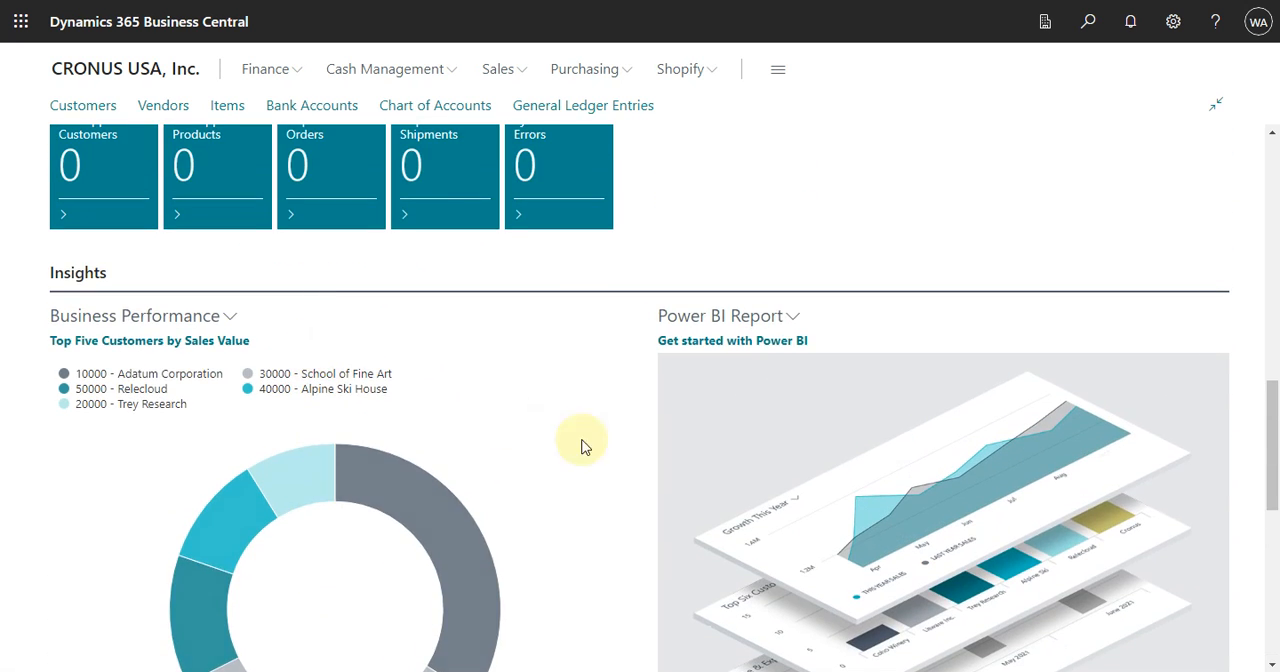
scroll(443, 440, up, 3)
scroll(680, 494, up, 4)
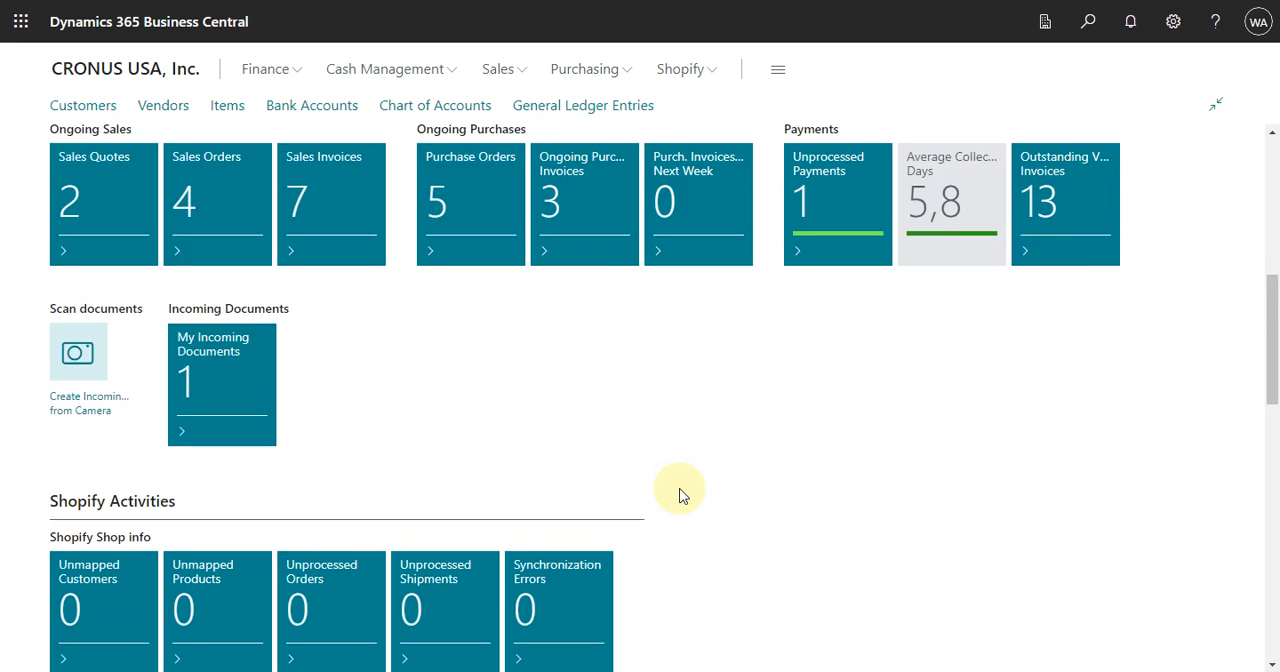
scroll(680, 494, up, 4)
scroll(677, 491, down, 3)
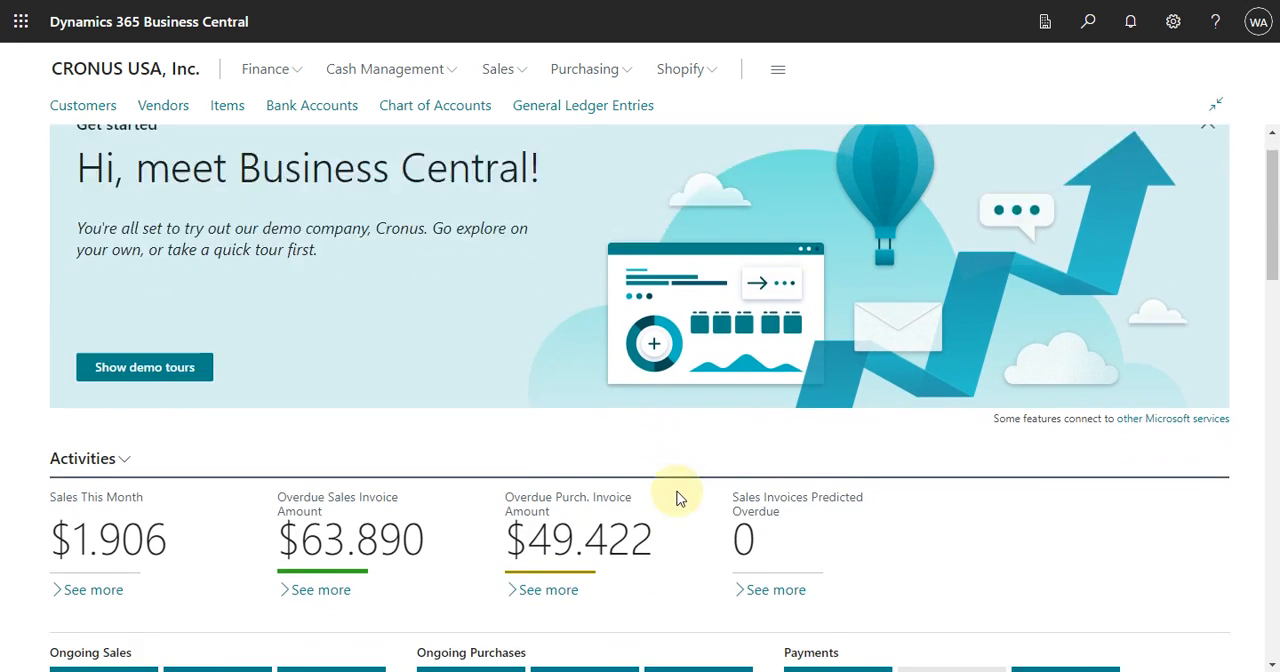
scroll(676, 494, up, 3)
scroll(675, 493, down, 8)
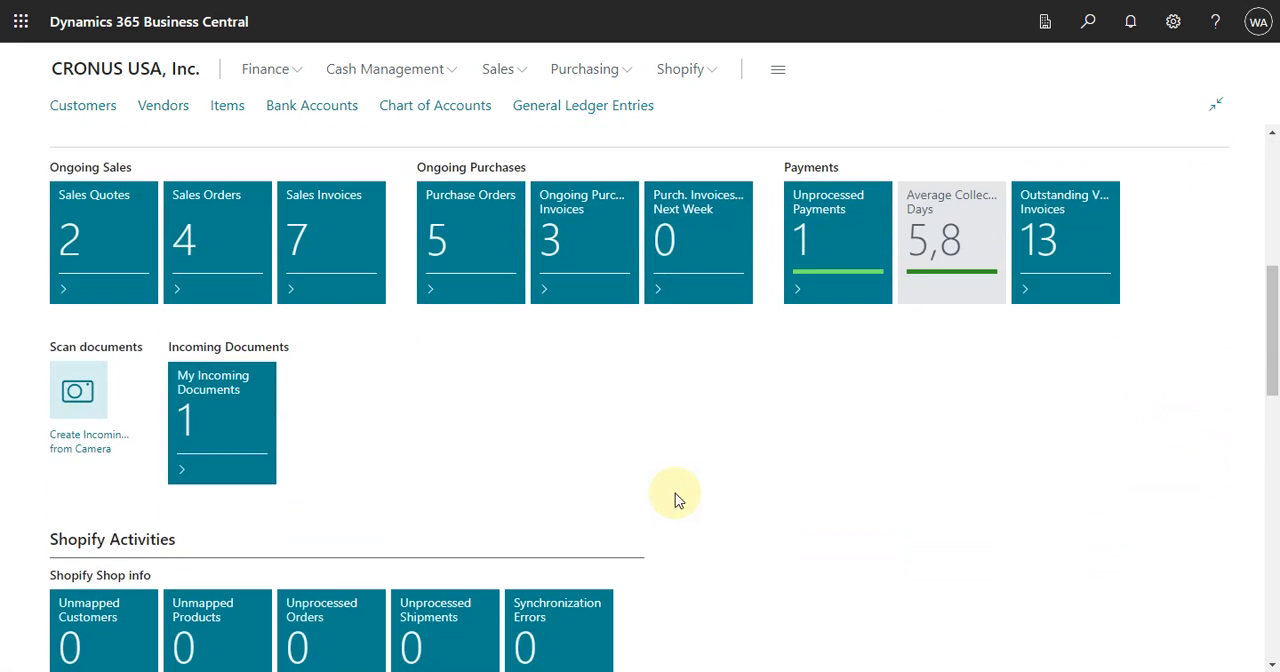
scroll(672, 494, down, 2)
scroll(672, 494, up, 7)
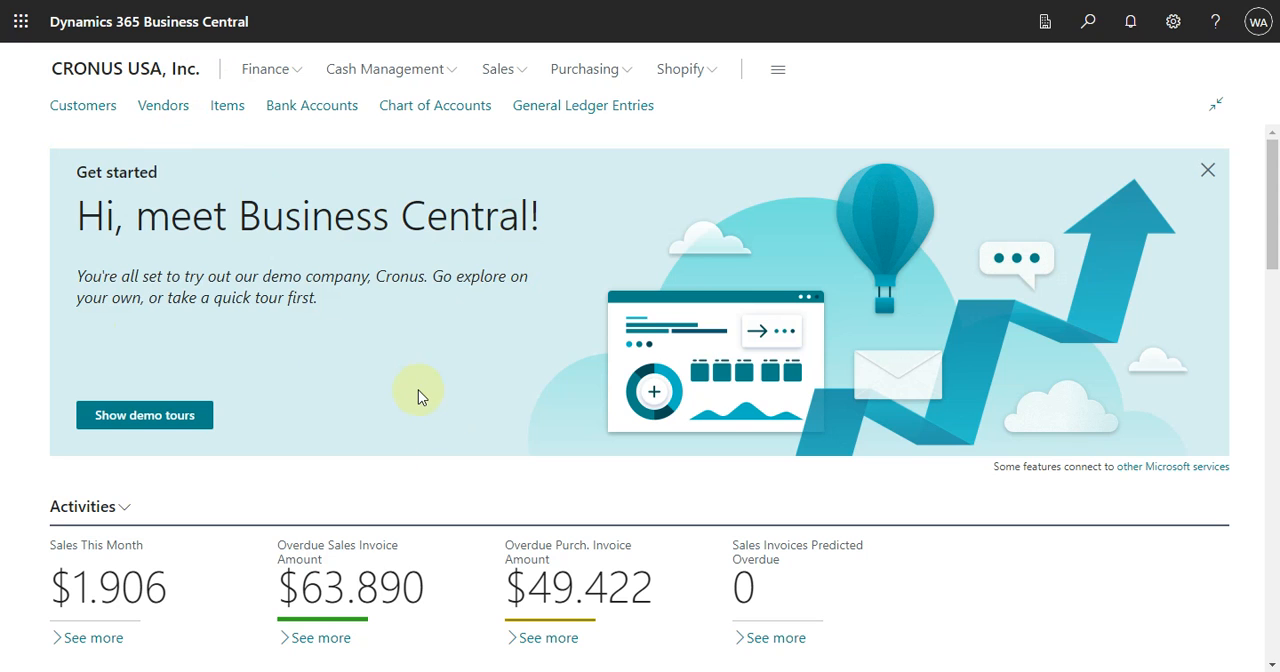
Change the role in My Settings from the available roles to Project Manager and review that role's Role Center.
click(1175, 21)
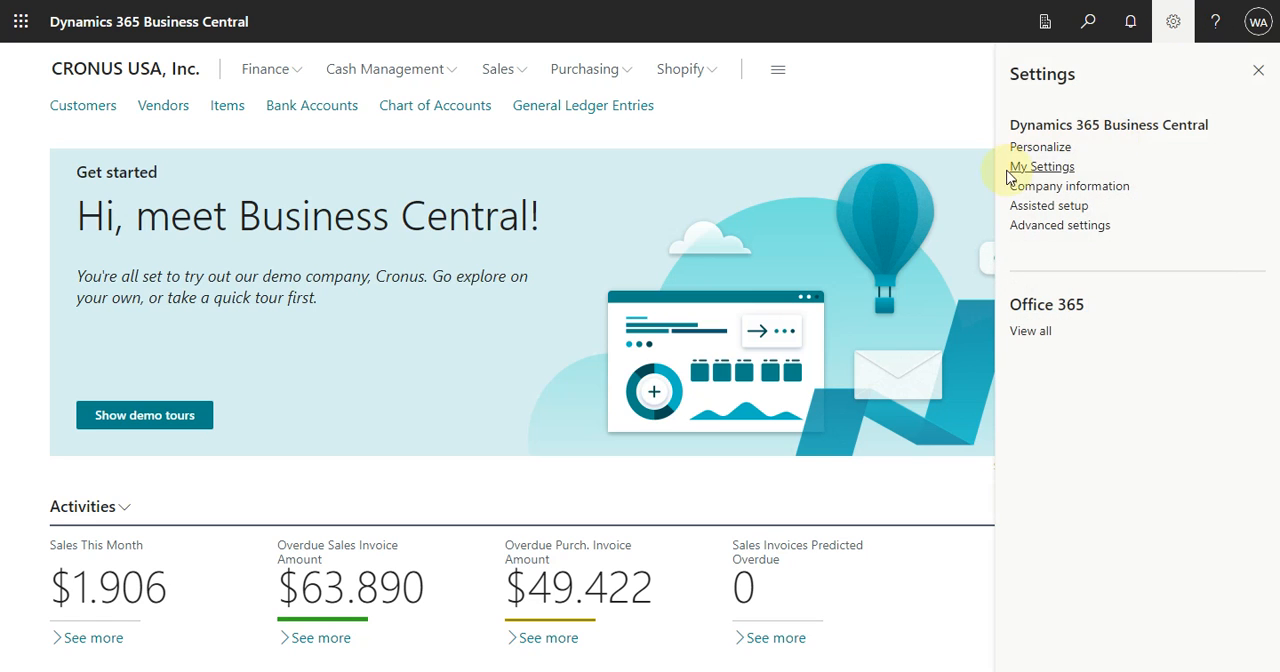
click(1040, 167)
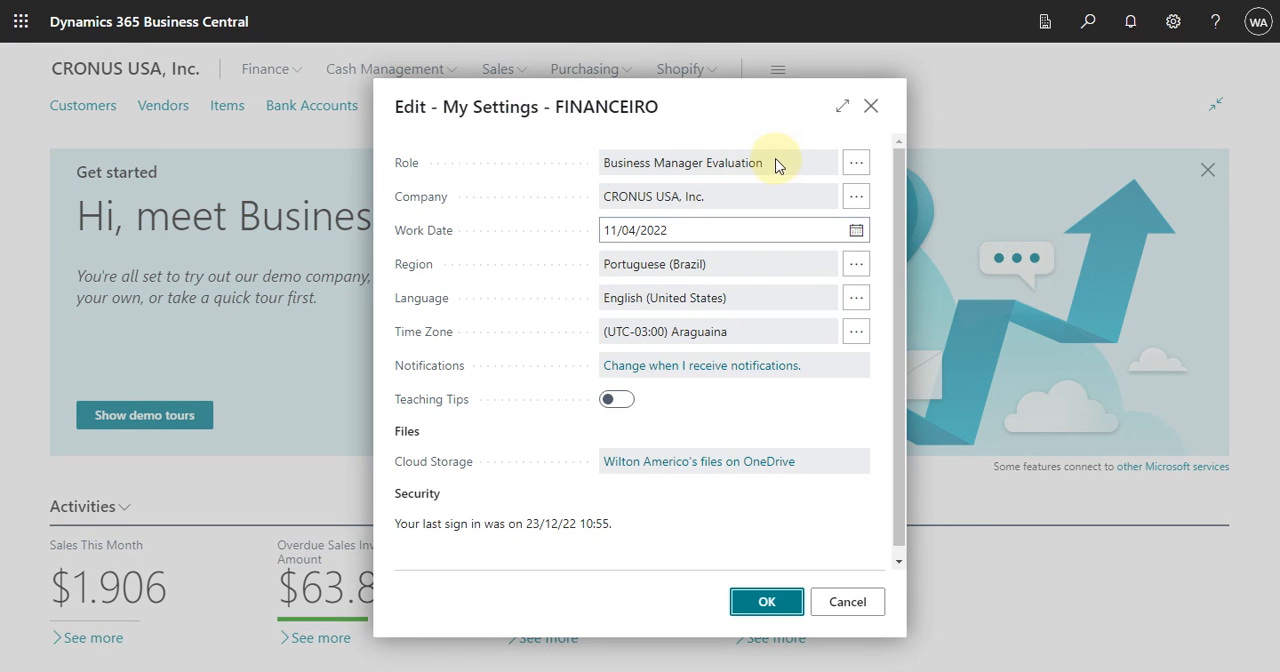
click(857, 164)
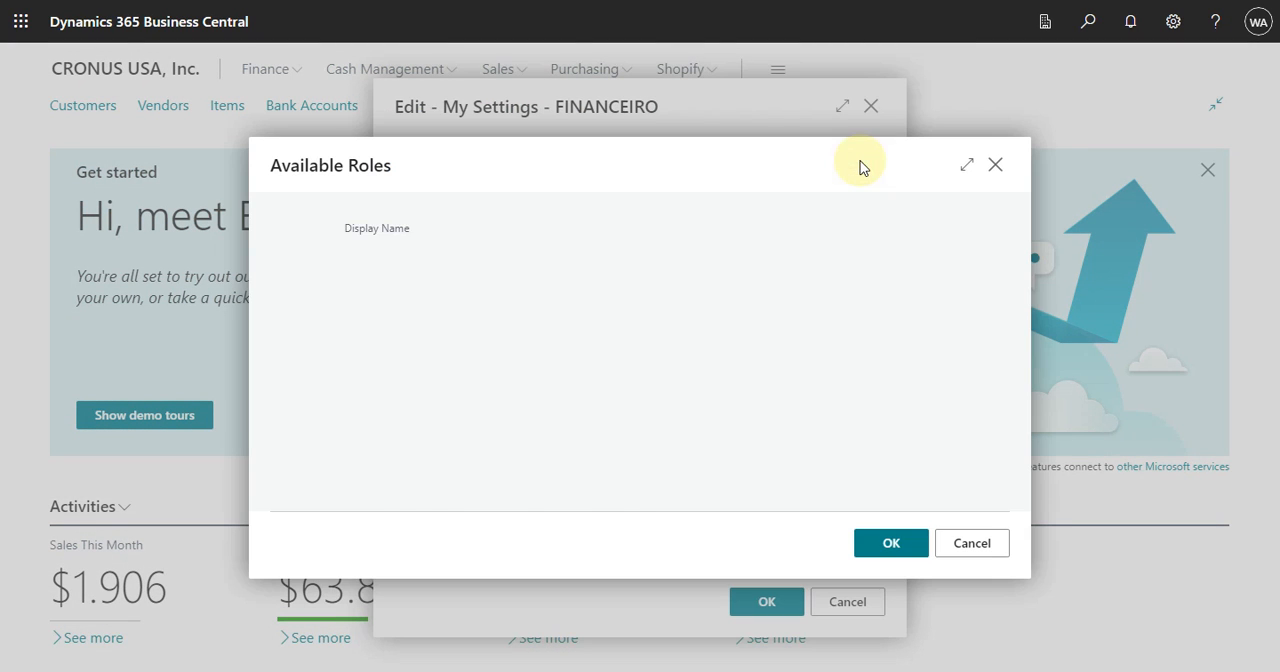
scroll(540, 355, down, 1)
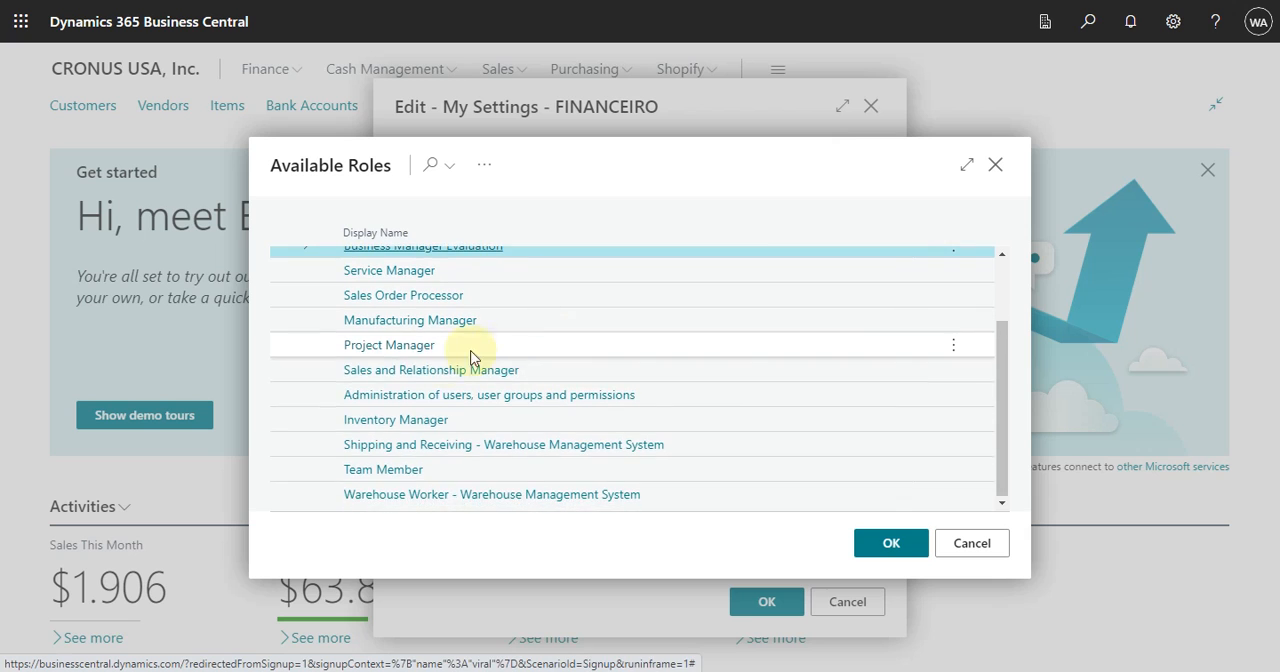
scroll(462, 470, up, 2)
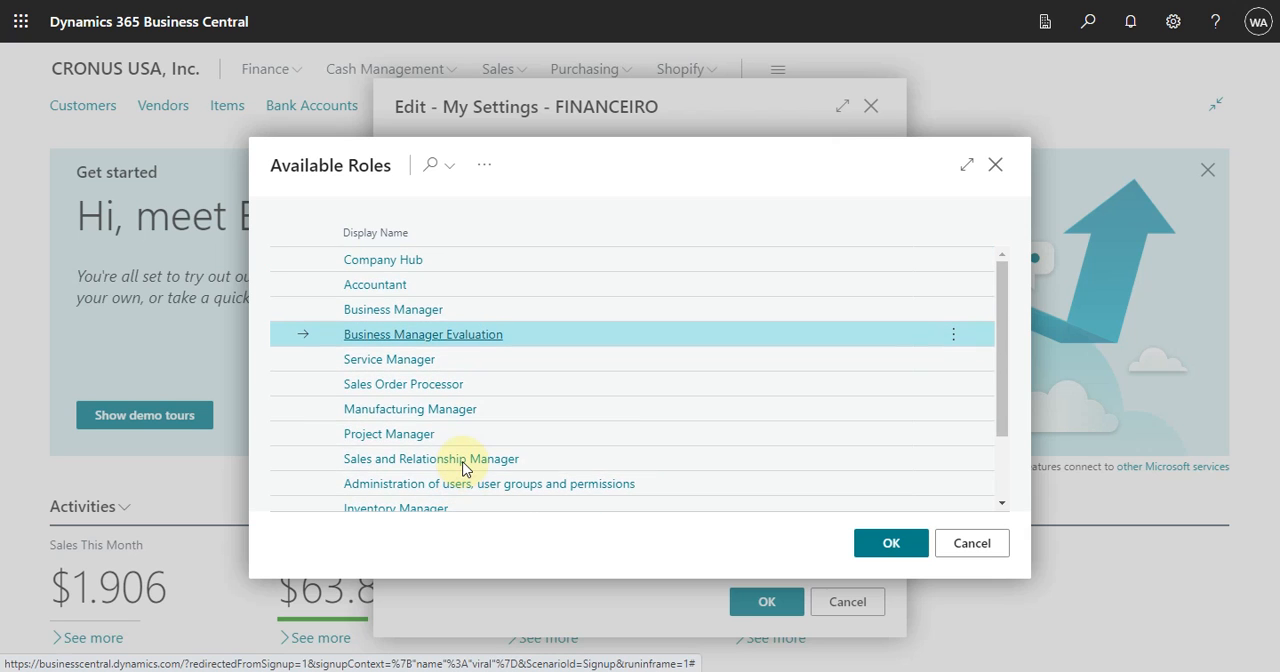
click(425, 436)
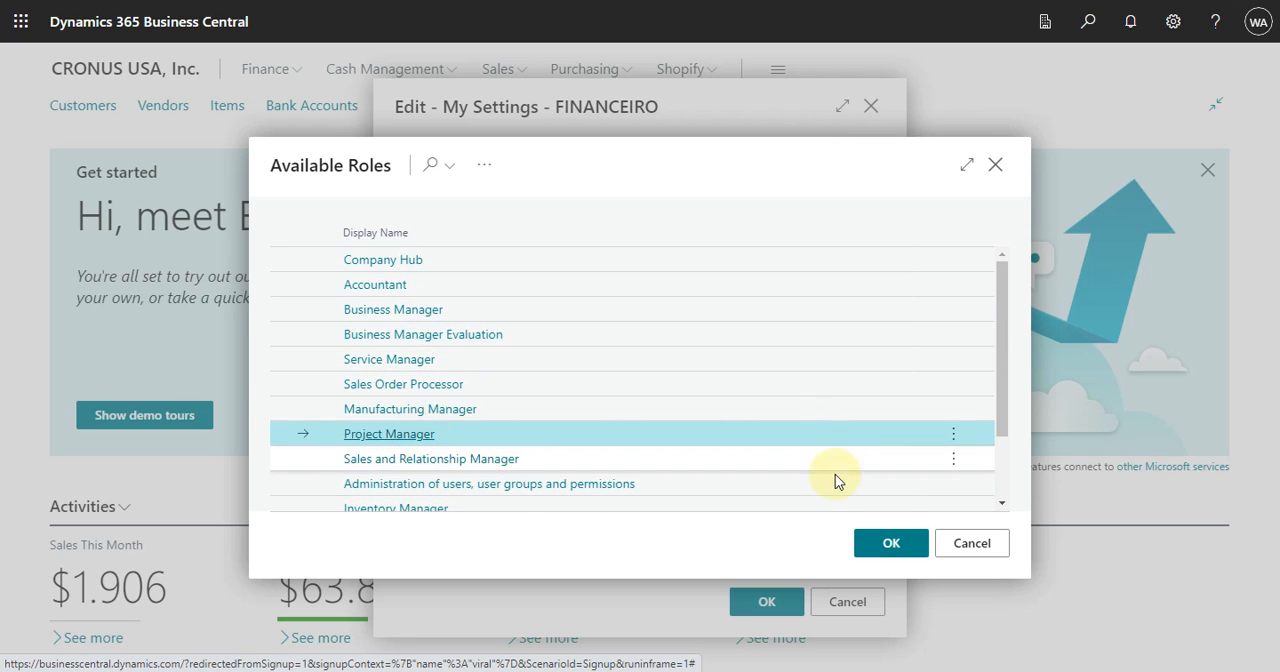
click(891, 543)
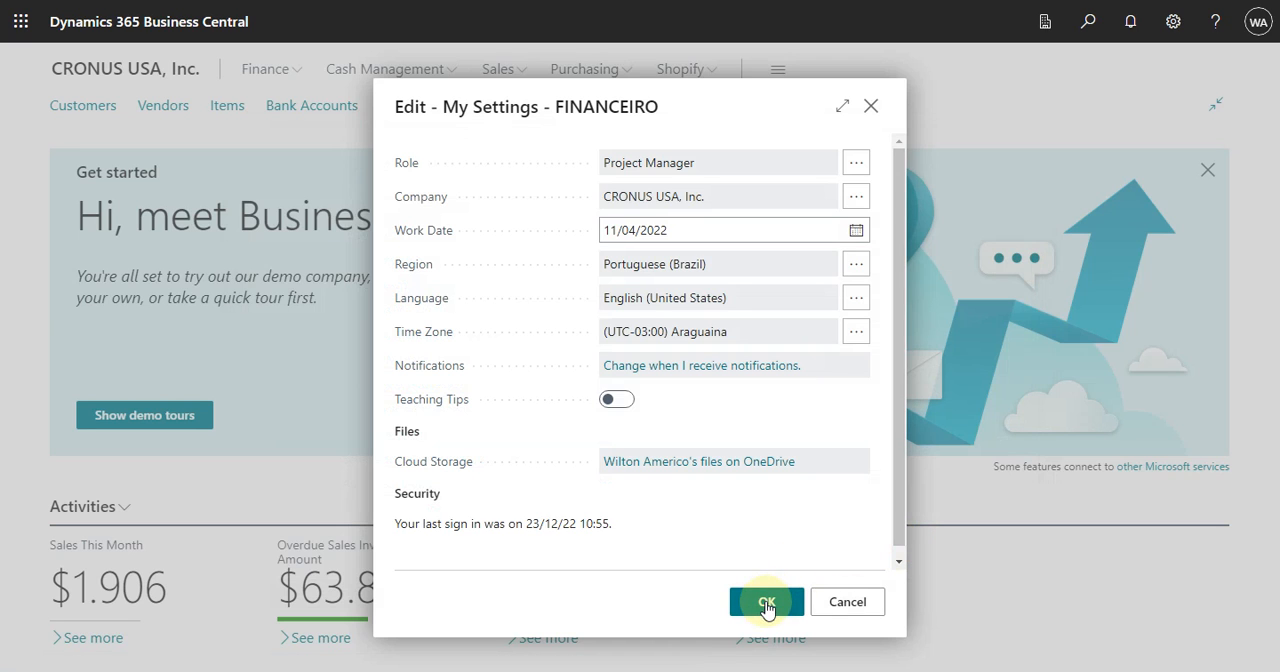
click(767, 601)
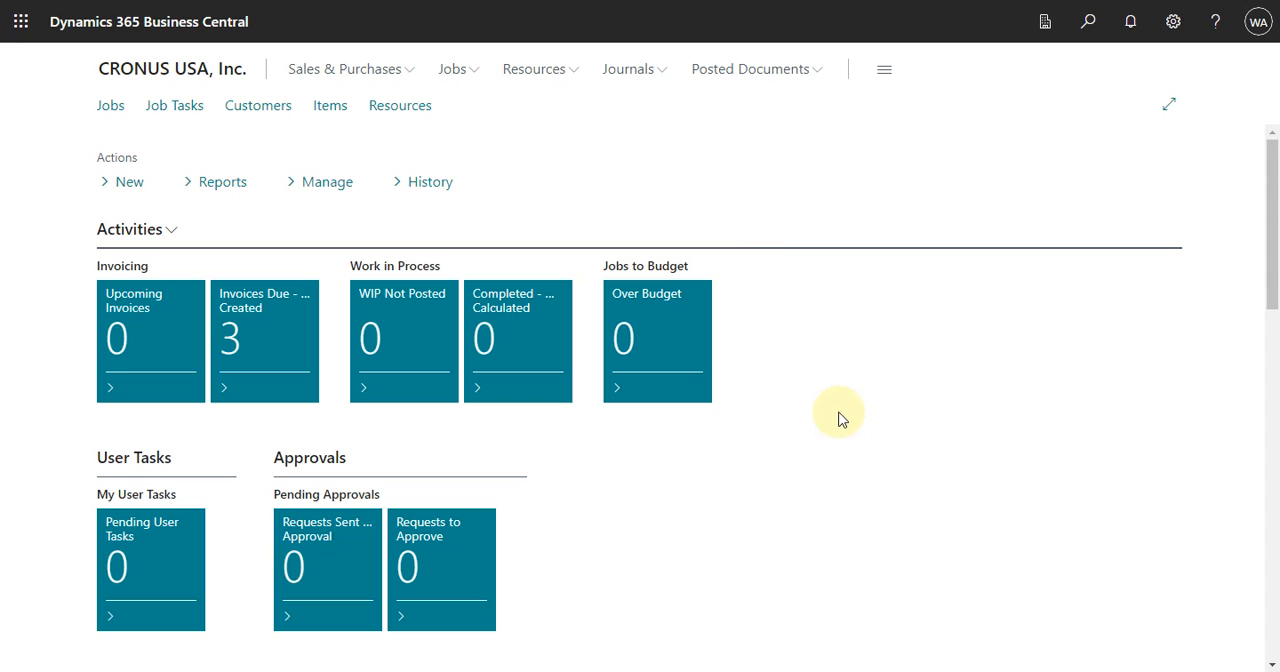
scroll(903, 418, down, 1)
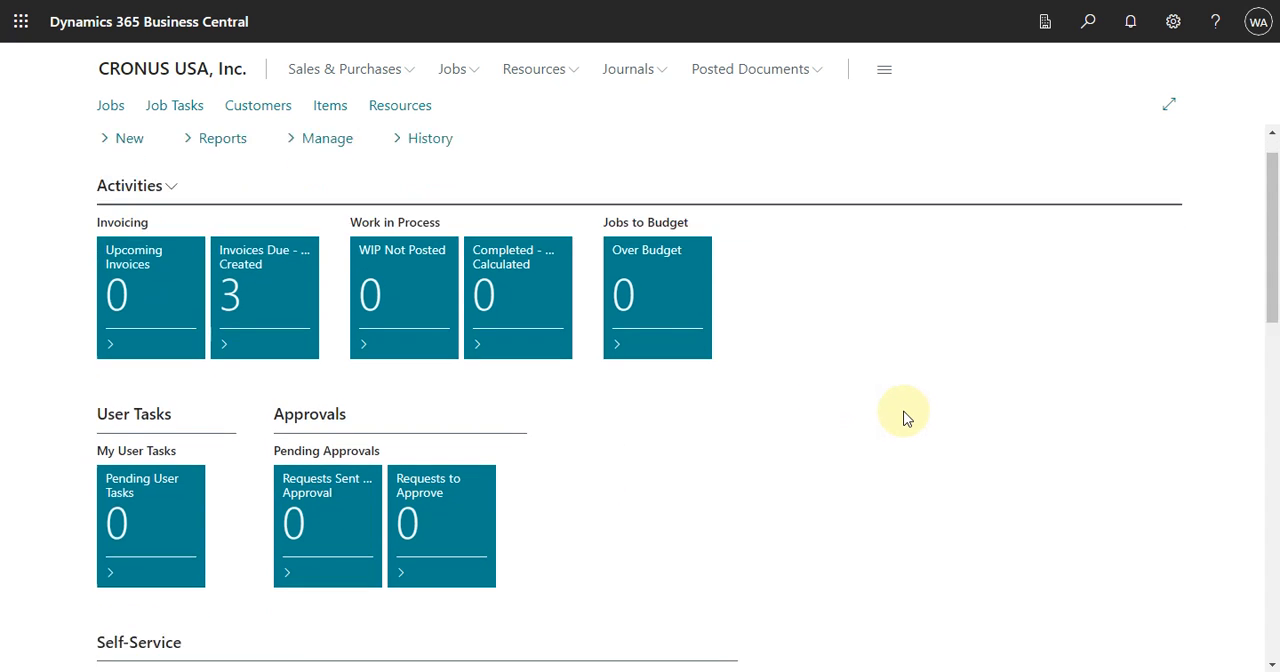
scroll(903, 418, down, 3)
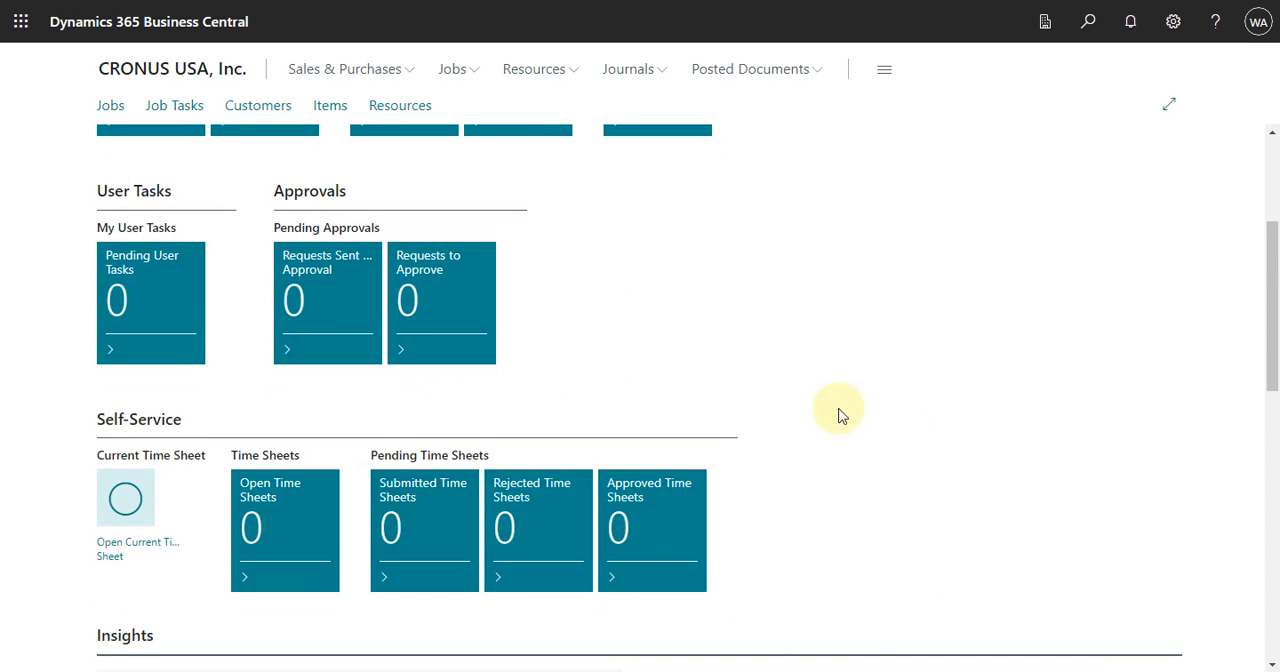
scroll(863, 469, up, 3)
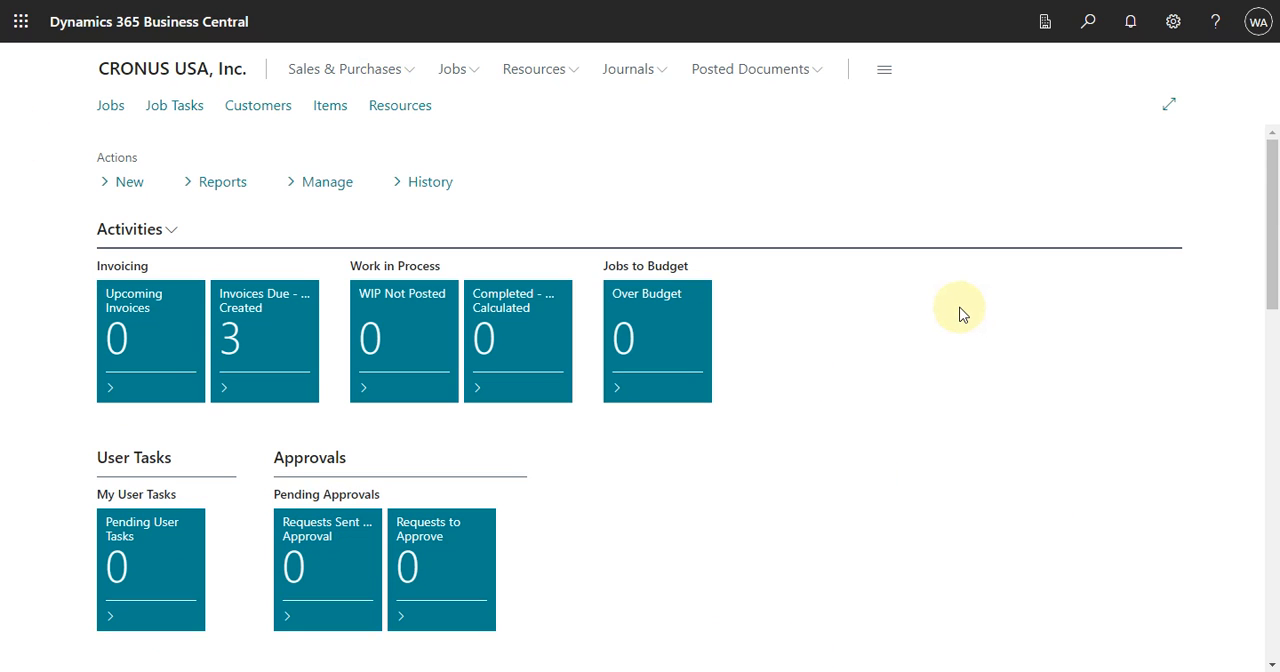